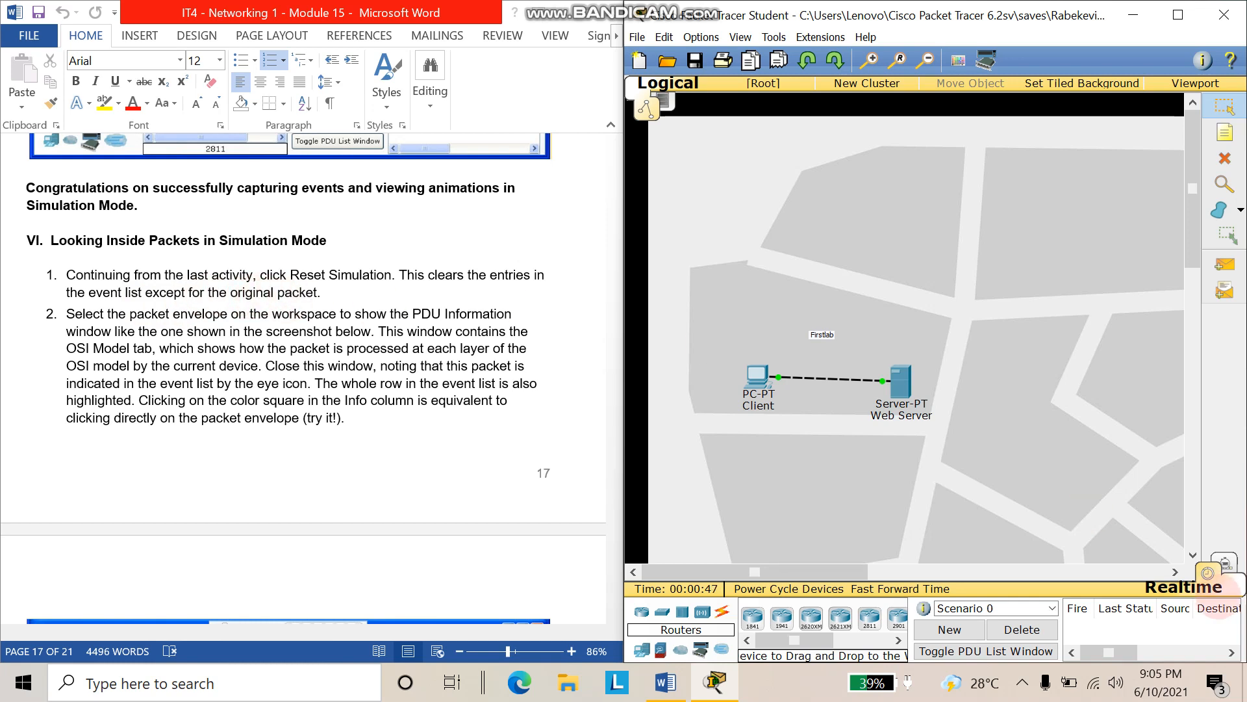
# Switch to Simulation mode, reset the simulation and close the Simulation Panel
pyautogui.click(1210, 572)
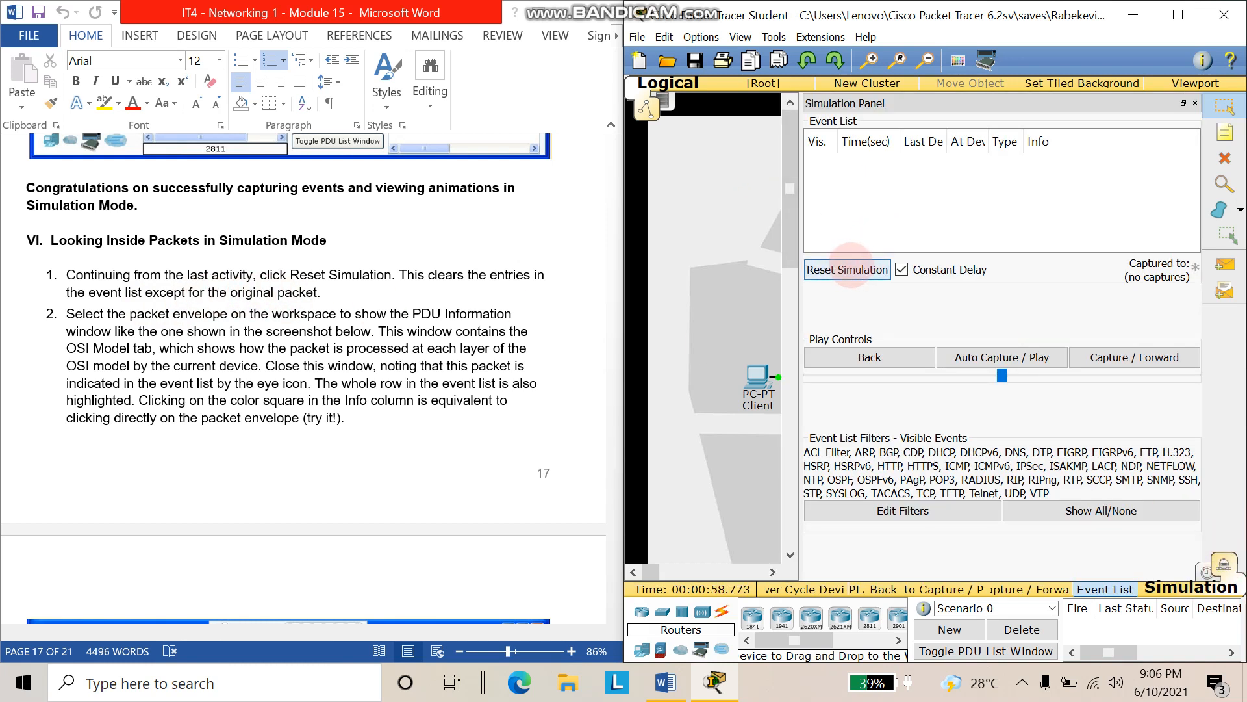
pyautogui.click(826, 273)
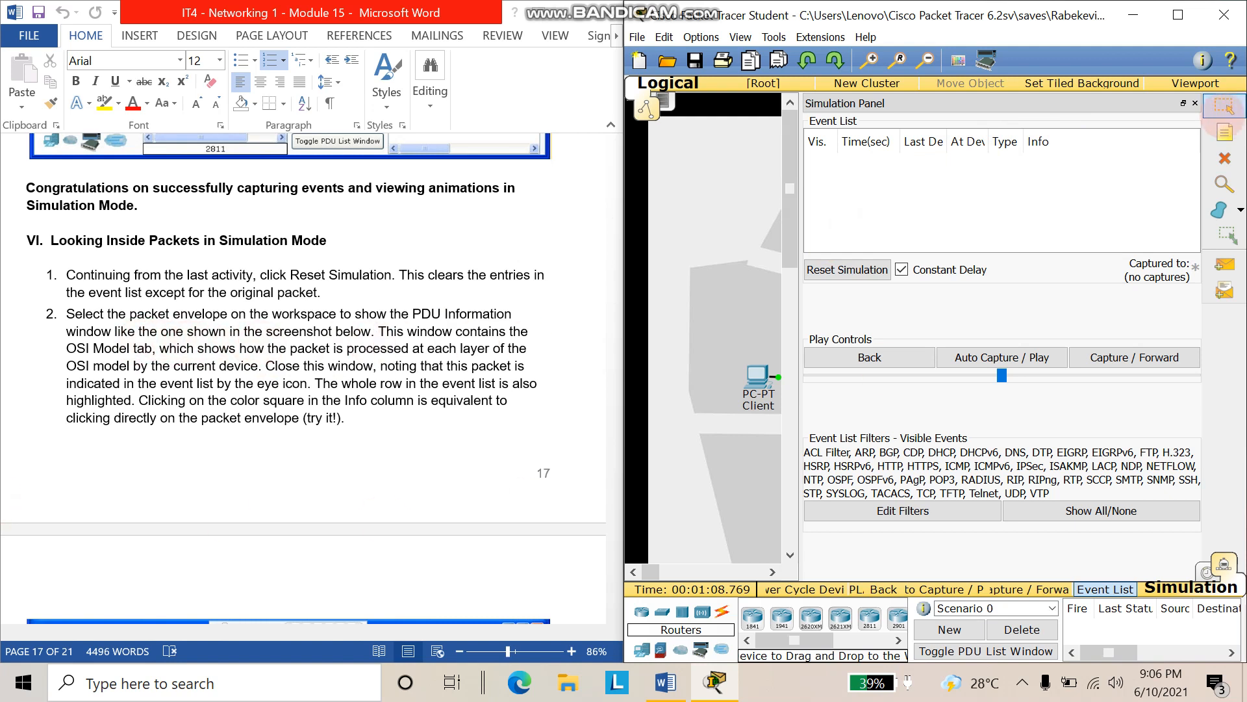
pyautogui.click(1195, 103)
# Add a simple PDU from the Client PC to the Web Server
pyautogui.click(1224, 265)
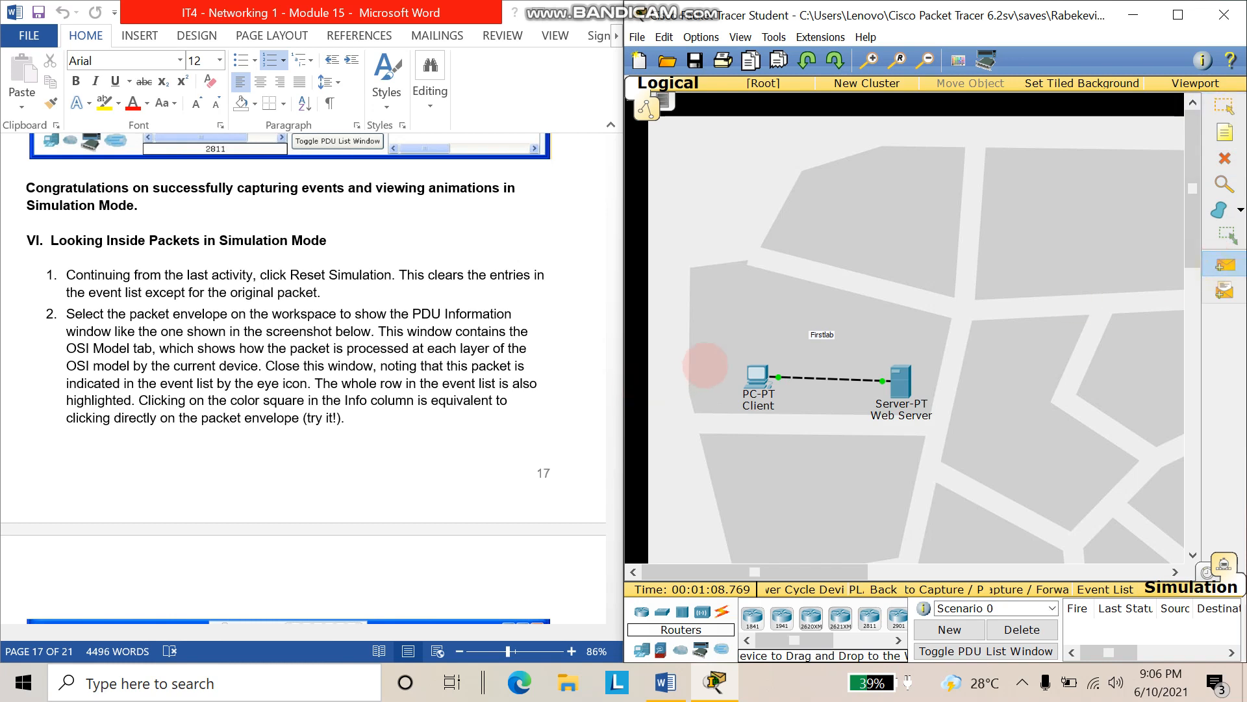
pyautogui.click(753, 376)
pyautogui.click(899, 382)
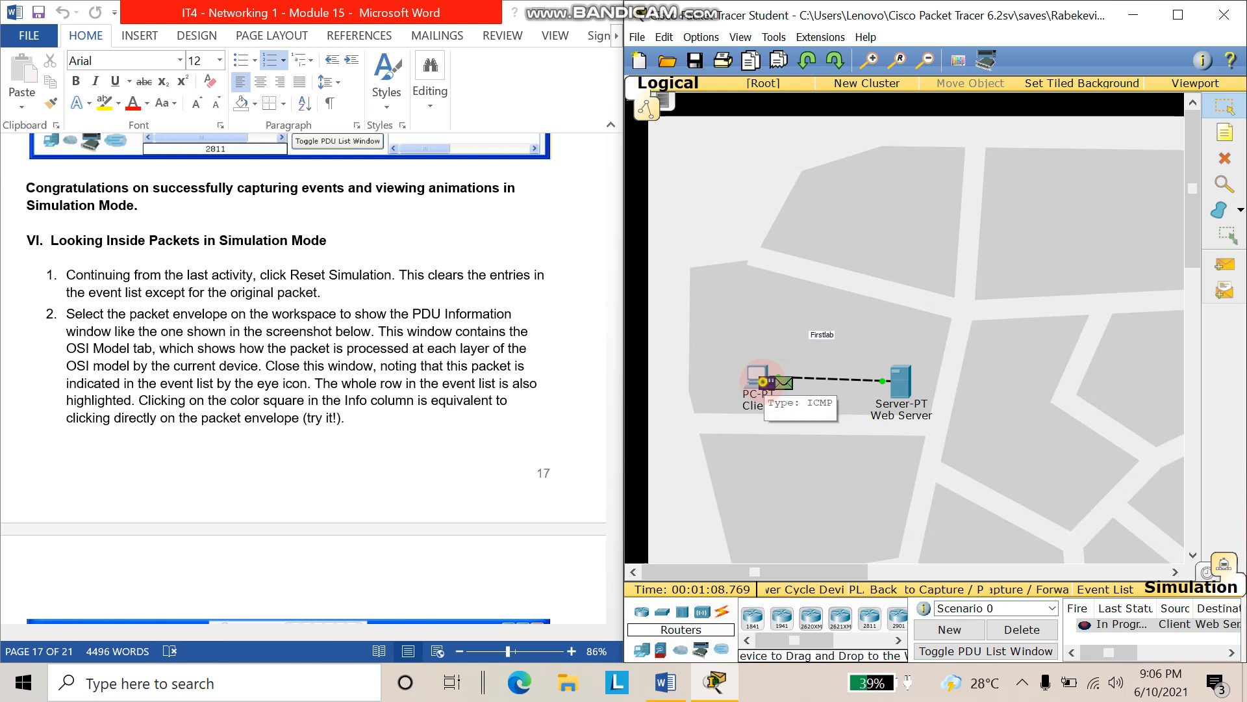
# View the OSI Model information of the ICMP packet at the Client and close its window
pyautogui.click(781, 382)
pyautogui.moveTo(782, 141); pyautogui.dragTo(956, 119)
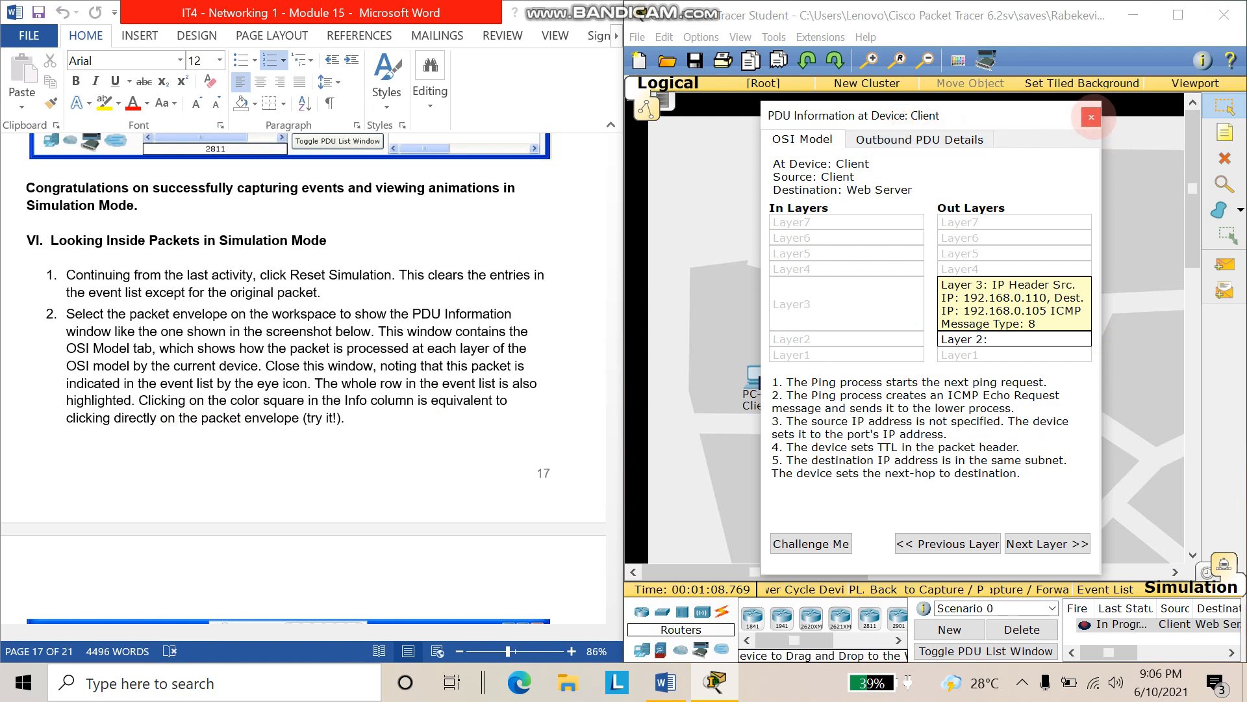
pyautogui.click(1091, 117)
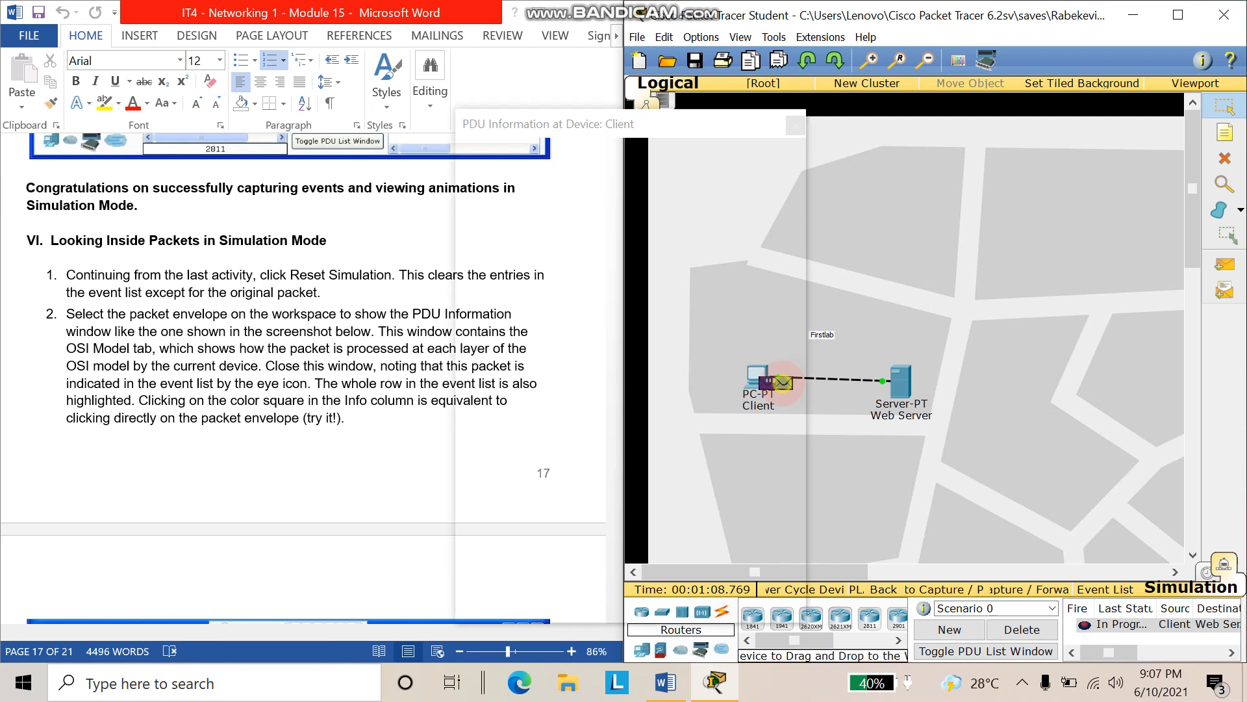
# Inspect the Outbound PDU Details and OSI Model of the Client's ARP packet, and close its information window
pyautogui.click(783, 383)
pyautogui.click(643, 148)
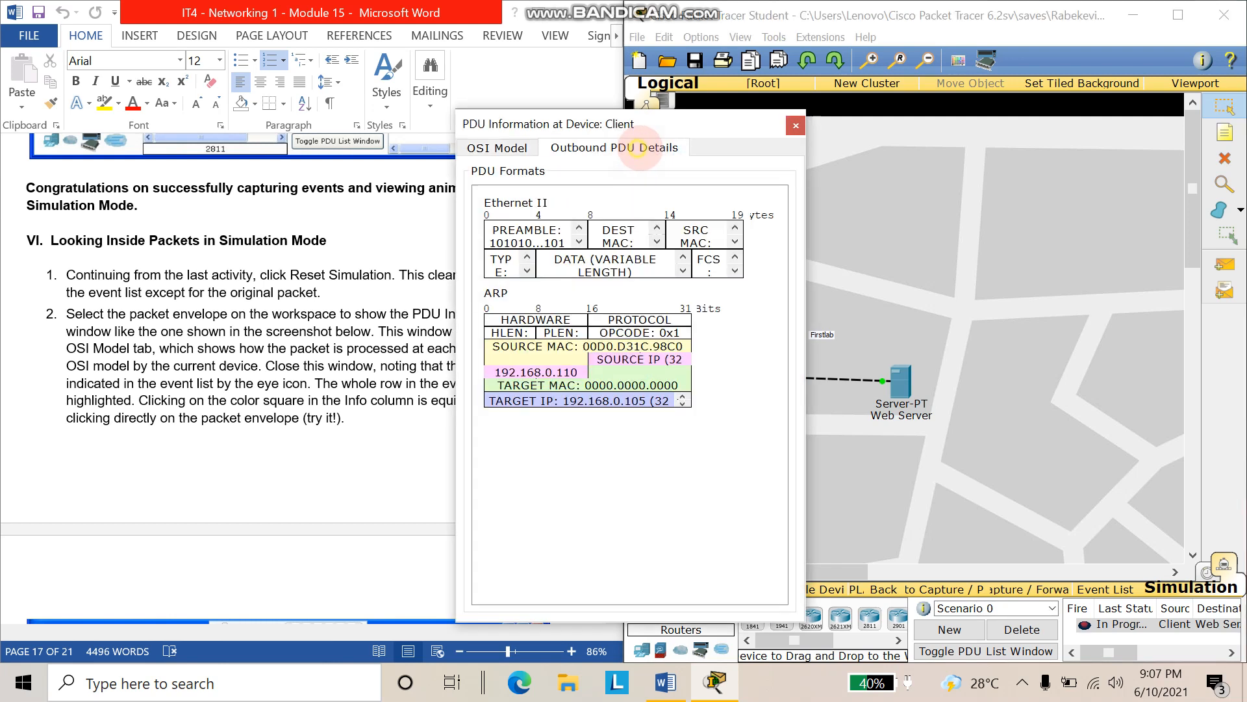
pyautogui.click(484, 148)
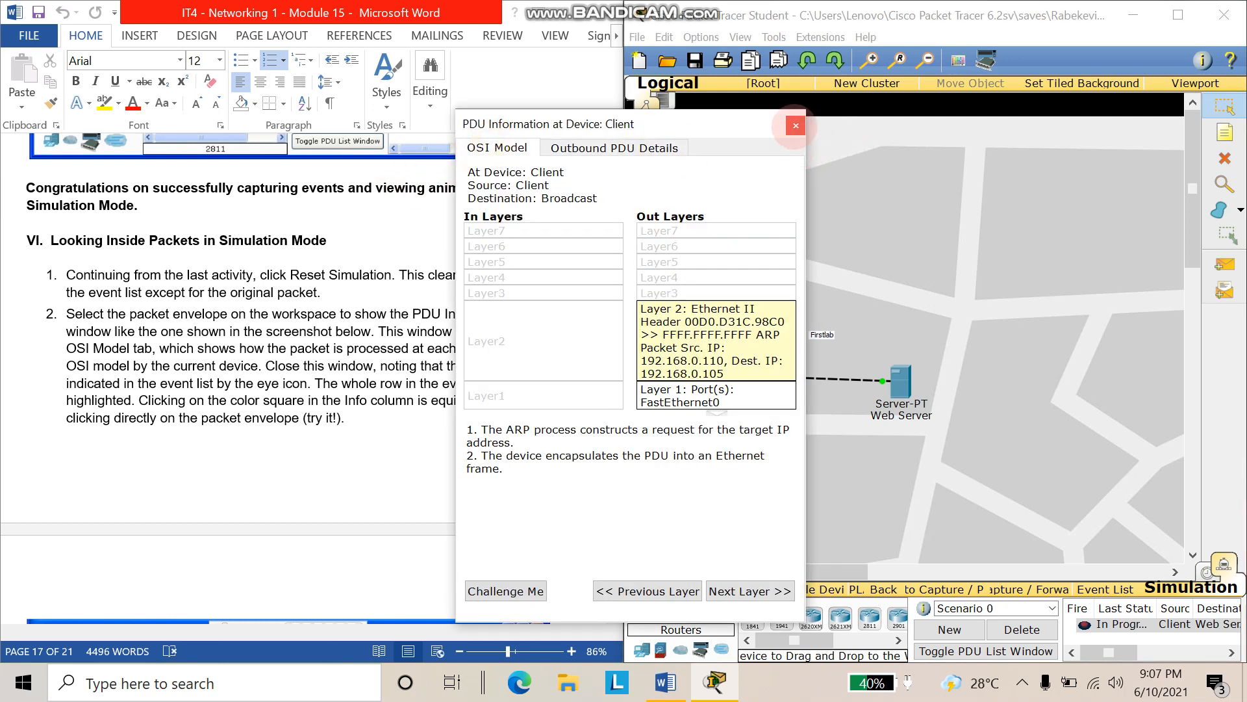
pyautogui.click(796, 126)
# Switch to Realtime mode and back to Simulation mode, and select the Client's ICMP event in the event list
pyautogui.click(1224, 561)
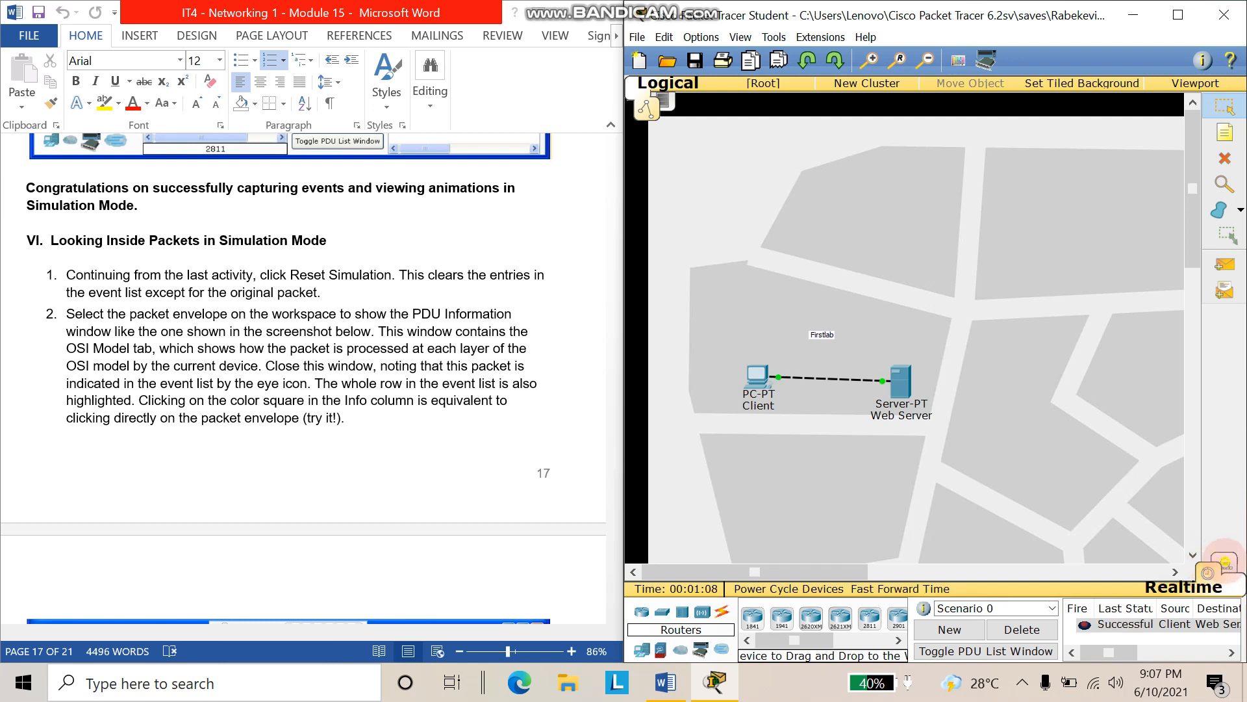
pyautogui.click(1224, 562)
pyautogui.click(825, 162)
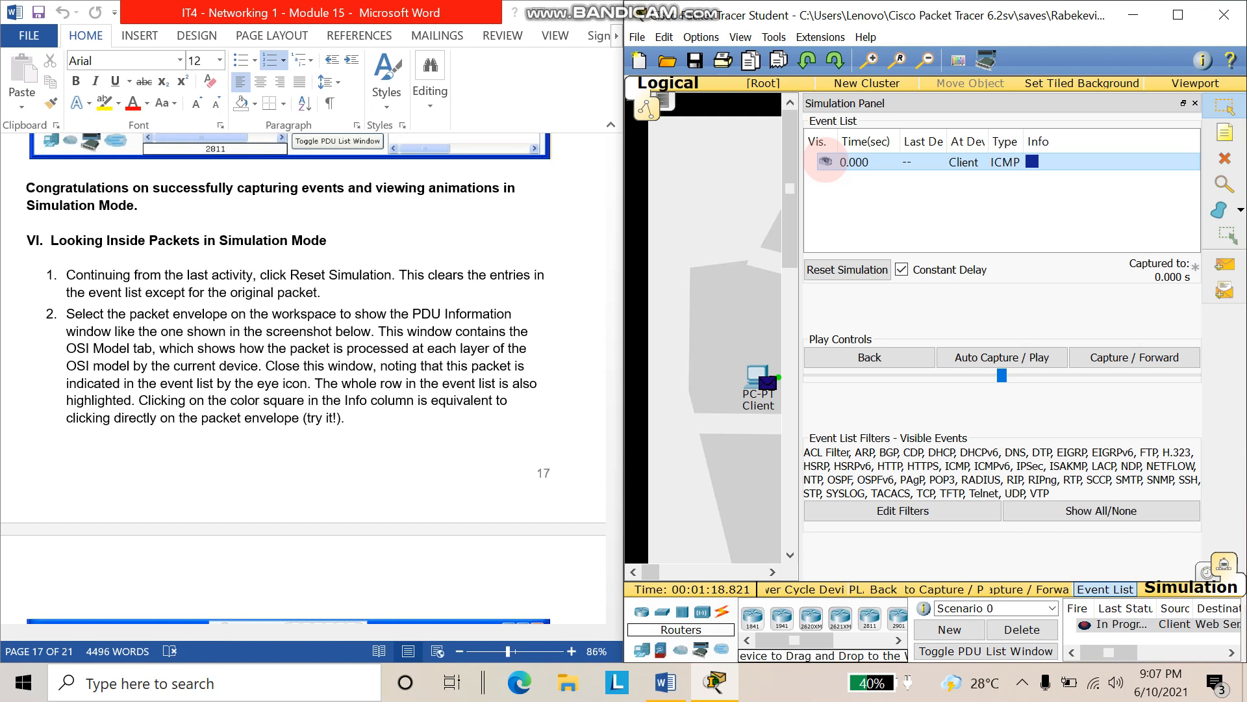
# View the PDU information of the Client's ICMP event through its Info color square, and close the window
pyautogui.click(1031, 166)
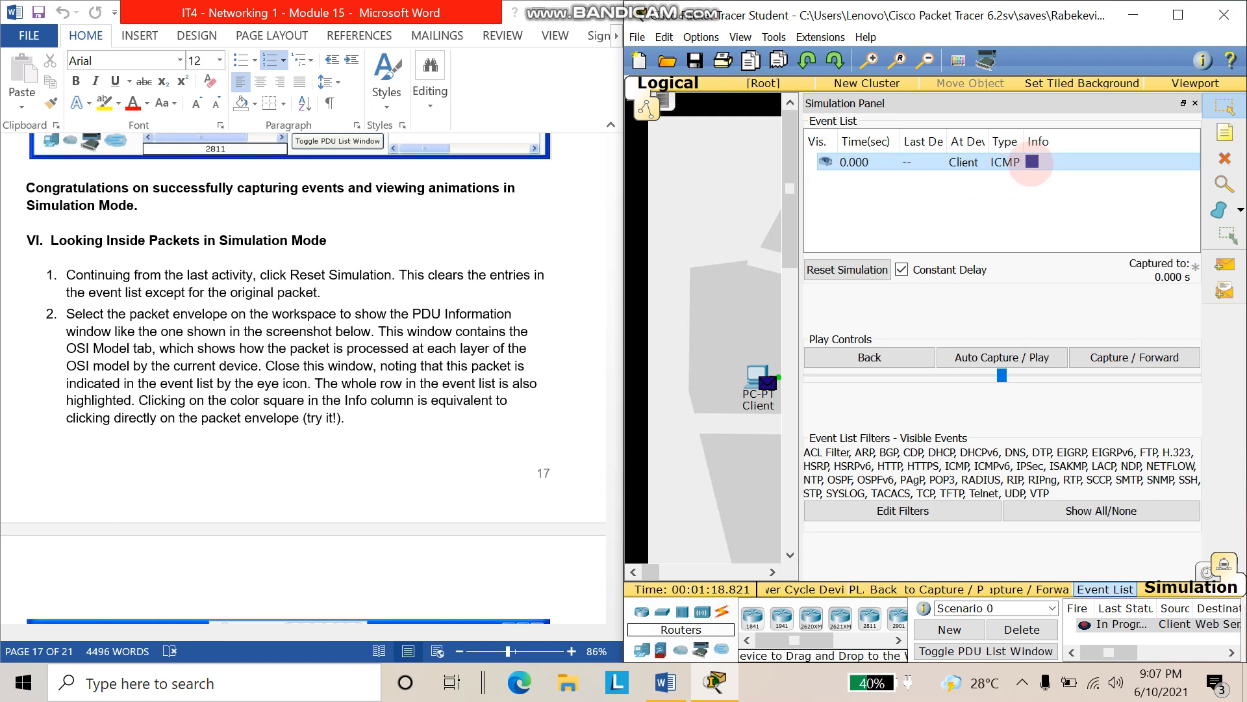
pyautogui.click(1032, 162)
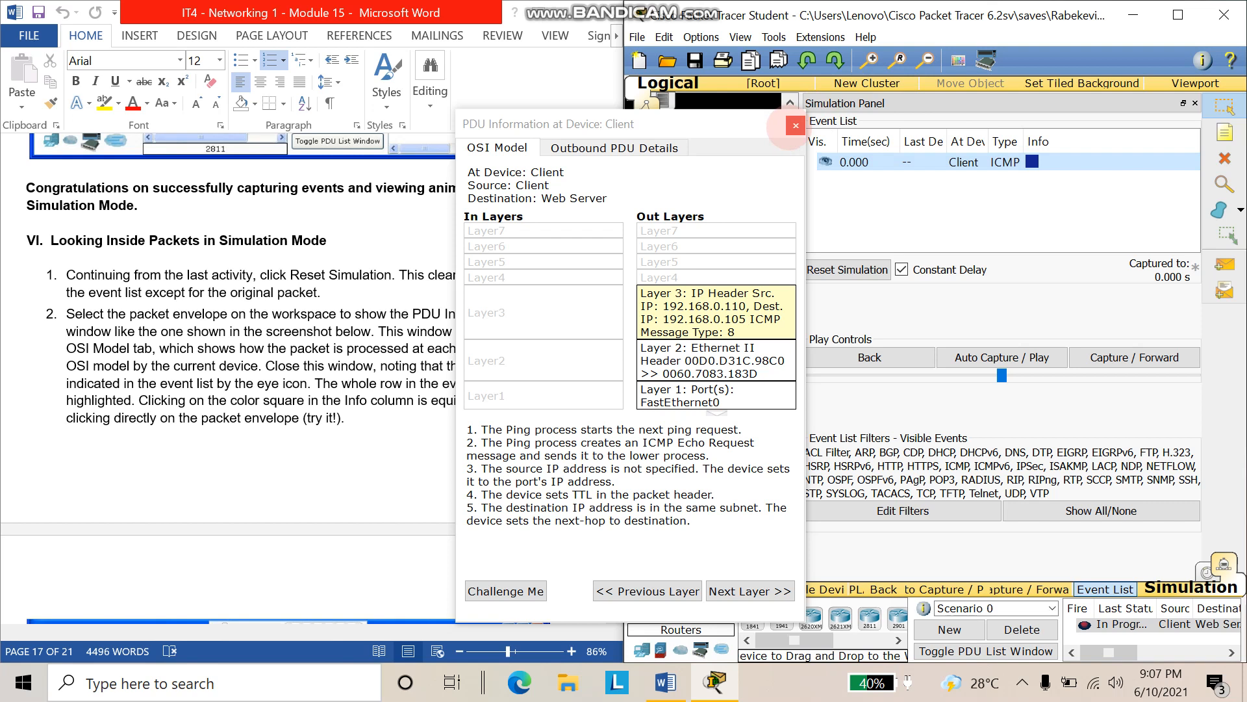
pyautogui.click(795, 125)
# Read instructions 3 to 7 in the Word document, close the Simulation Panel and open the PDU information of the packet at the Client
pyautogui.scroll(-5, 236, 501)
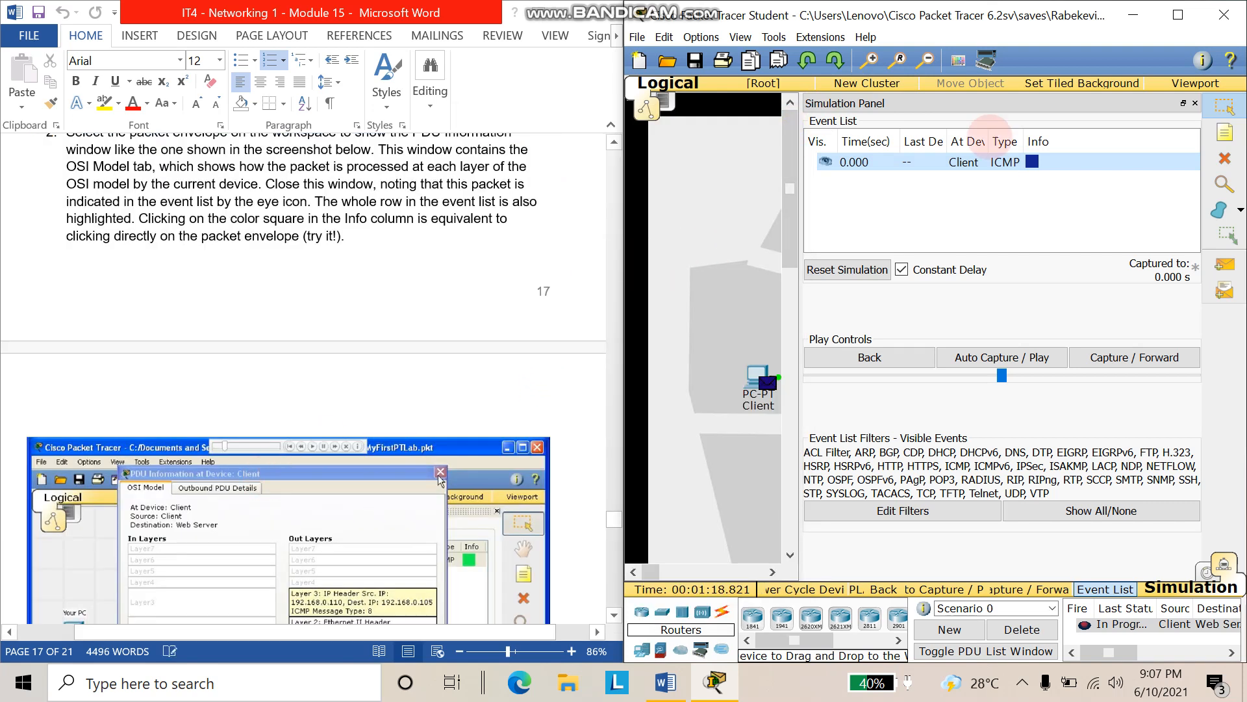
pyautogui.scroll(-10, 398, 337)
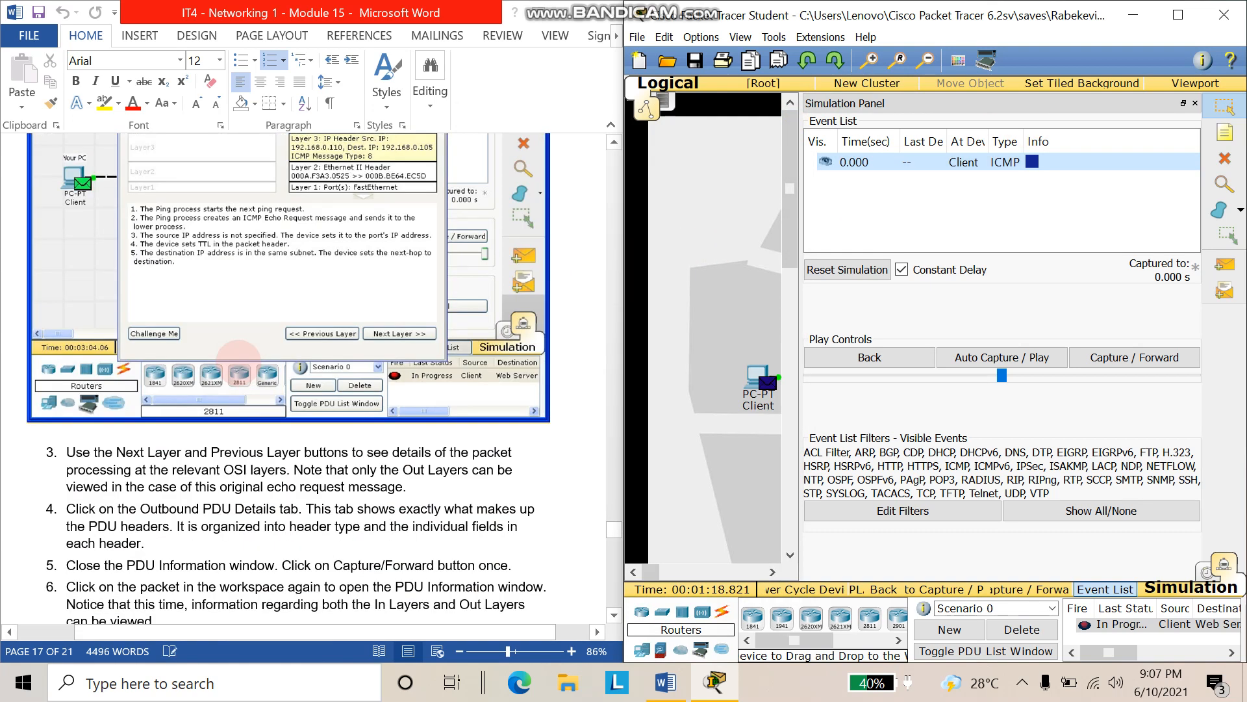
pyautogui.scroll(-5, 239, 359)
pyautogui.scroll(1, 238, 359)
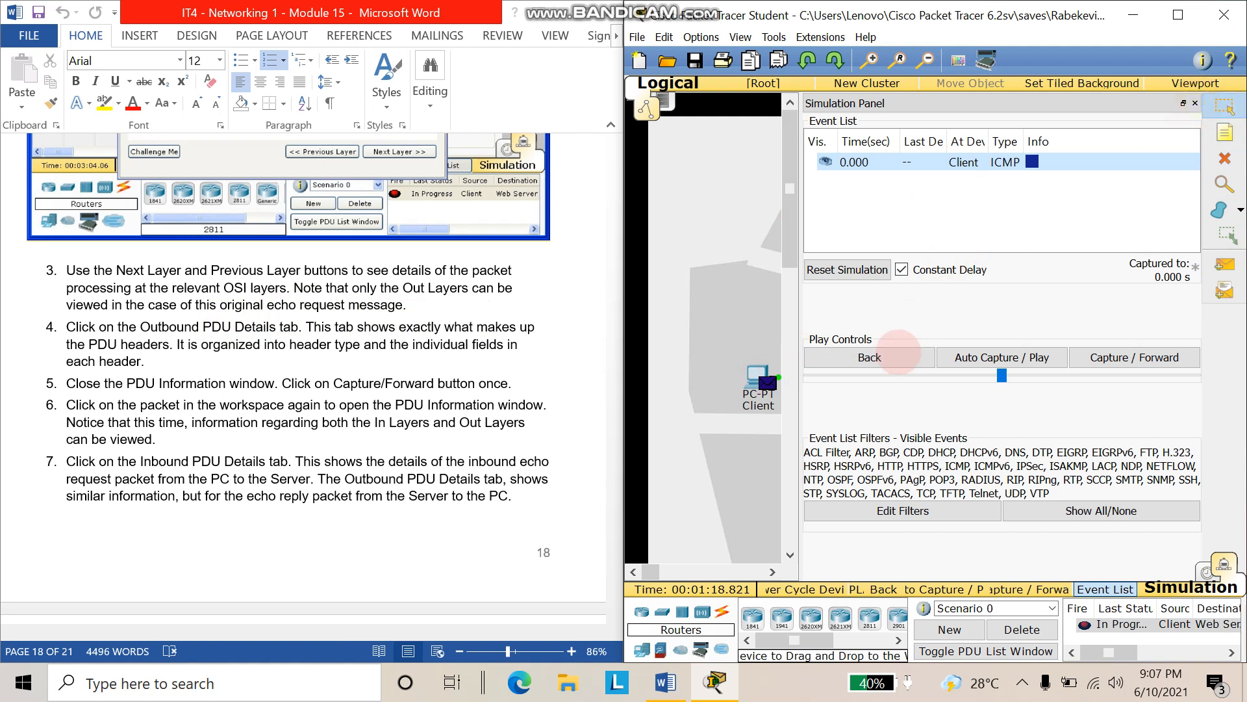
pyautogui.click(1195, 102)
pyautogui.click(757, 380)
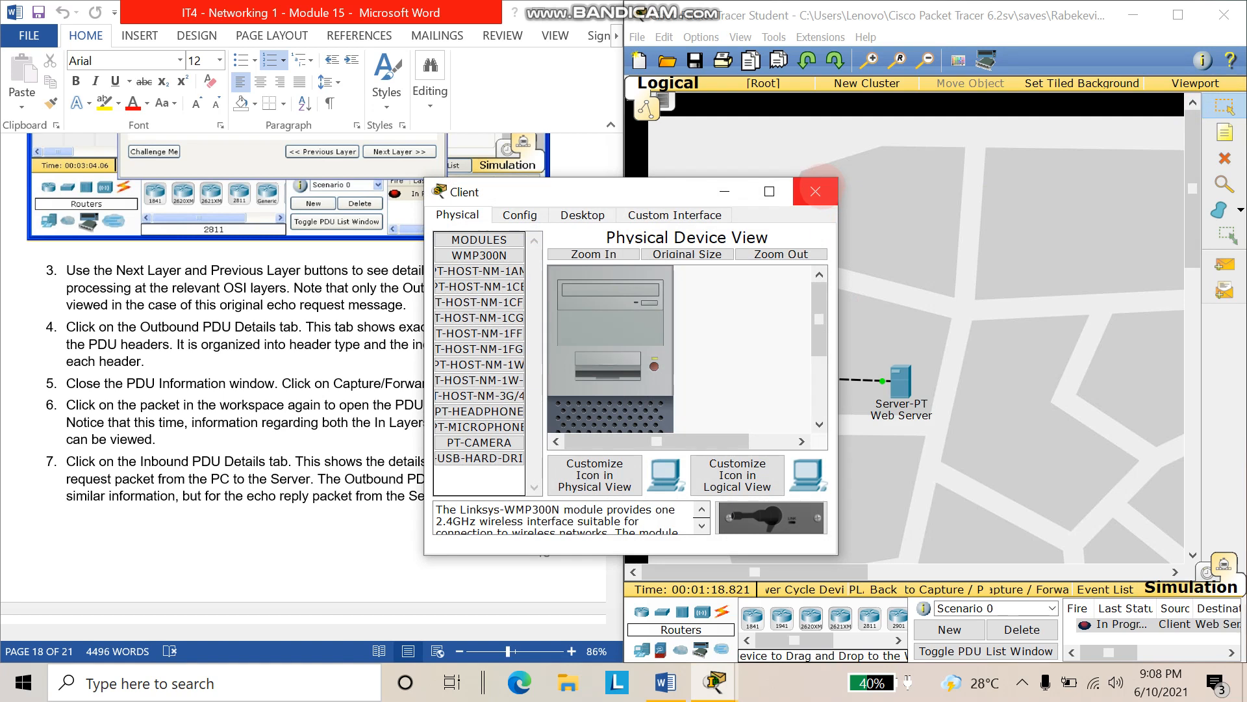
pyautogui.click(815, 191)
pyautogui.click(767, 363)
pyautogui.moveTo(689, 120); pyautogui.dragTo(905, 111)
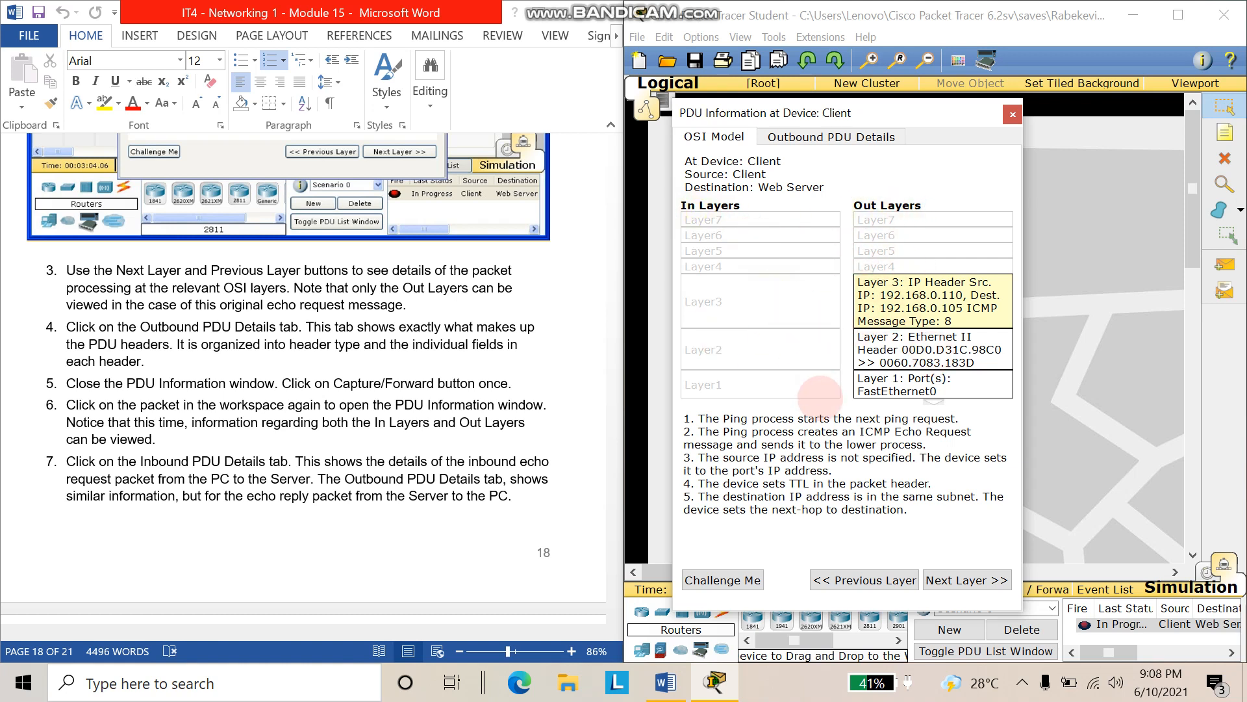
# Review the Layer 2 and Layer 3 outbound processing of the Client's packet, and close the PDU information window
pyautogui.click(933, 335)
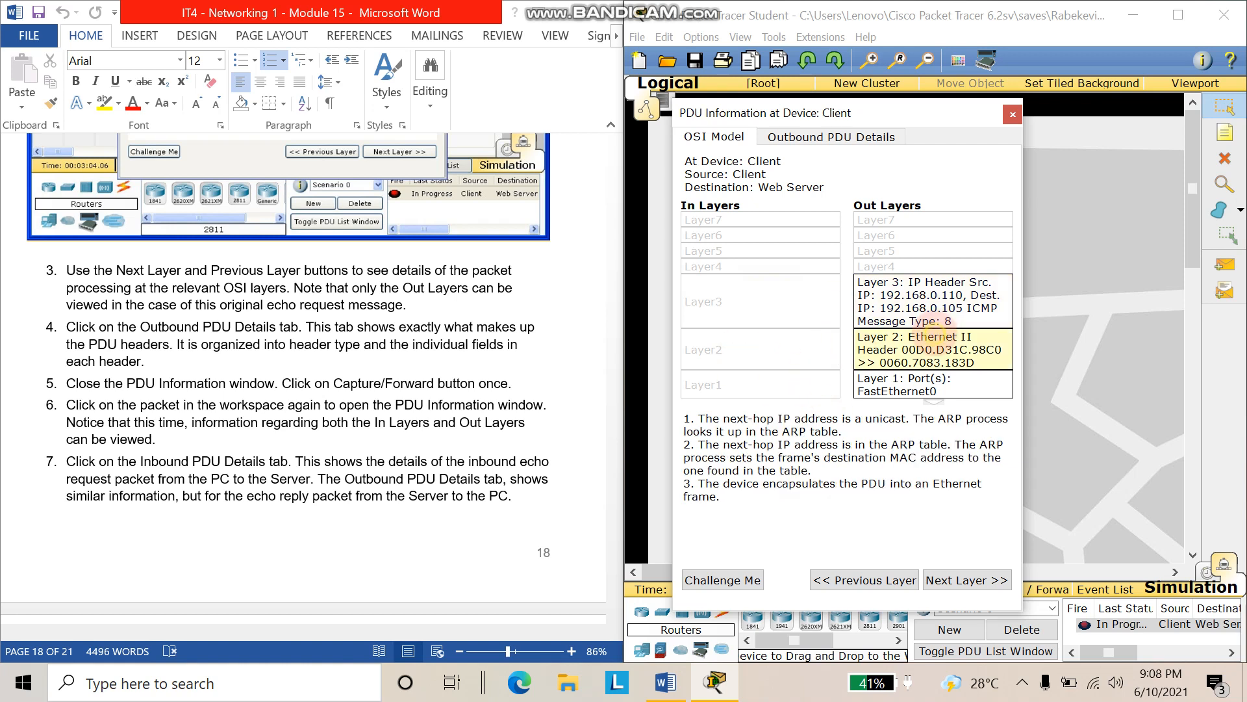
pyautogui.click(942, 305)
pyautogui.click(936, 349)
pyautogui.click(945, 312)
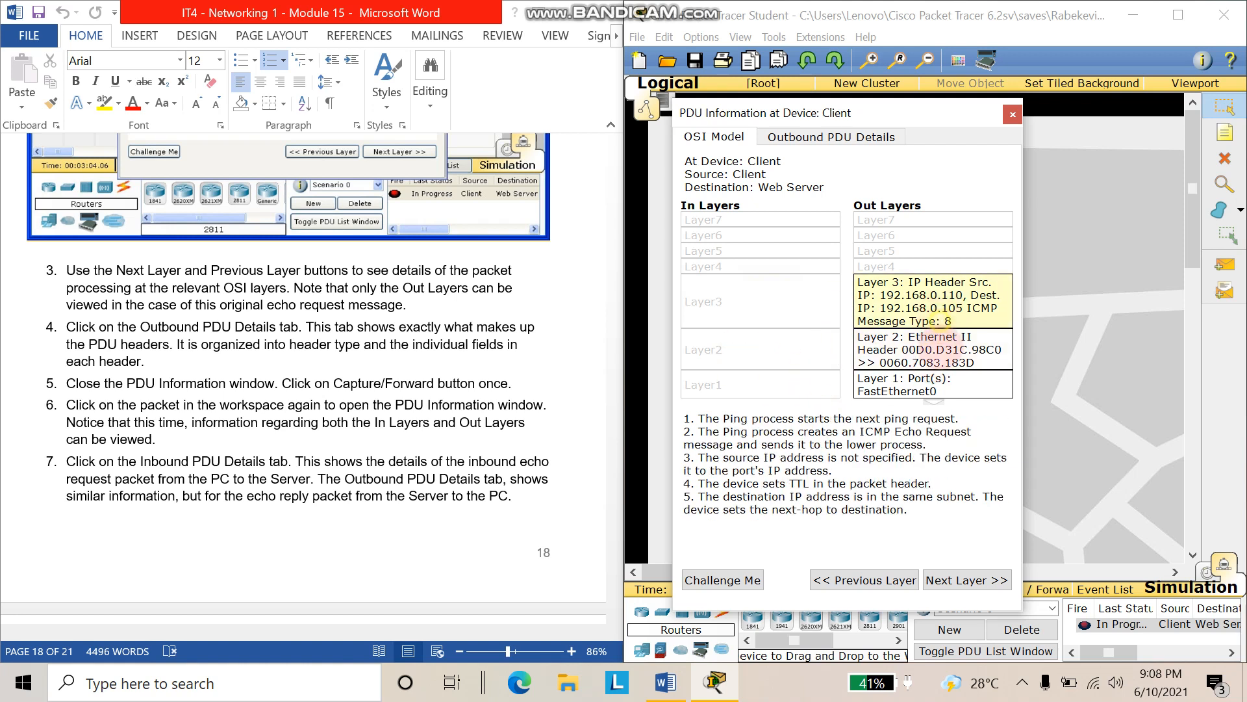
pyautogui.click(938, 351)
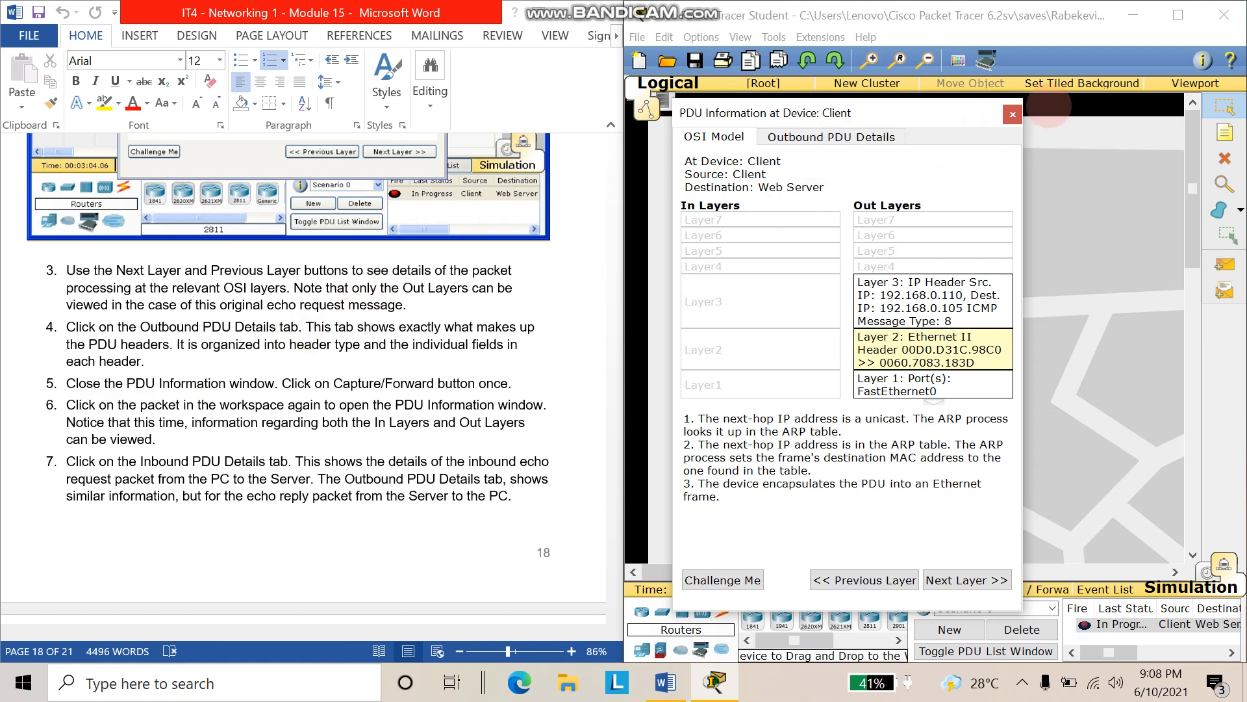
pyautogui.click(1013, 115)
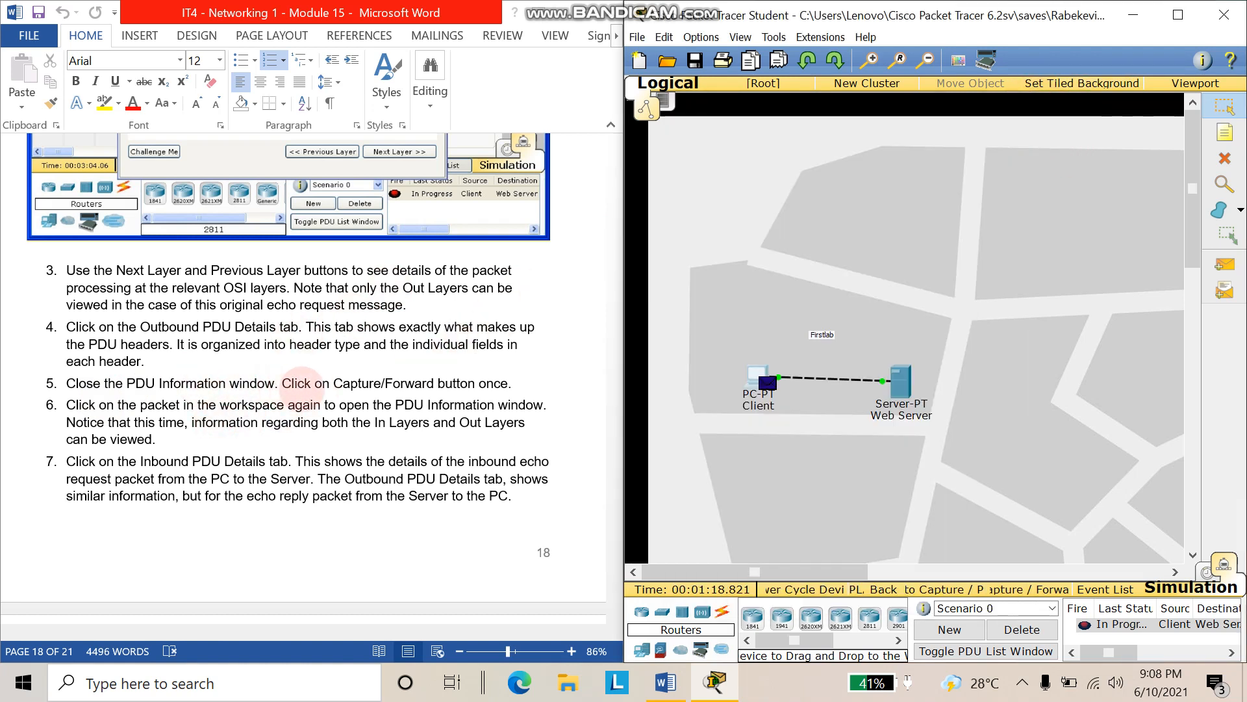
# Switch to Realtime and back to Simulation mode, and capture the ICMP packet forward one step
pyautogui.click(1207, 572)
pyautogui.click(1224, 561)
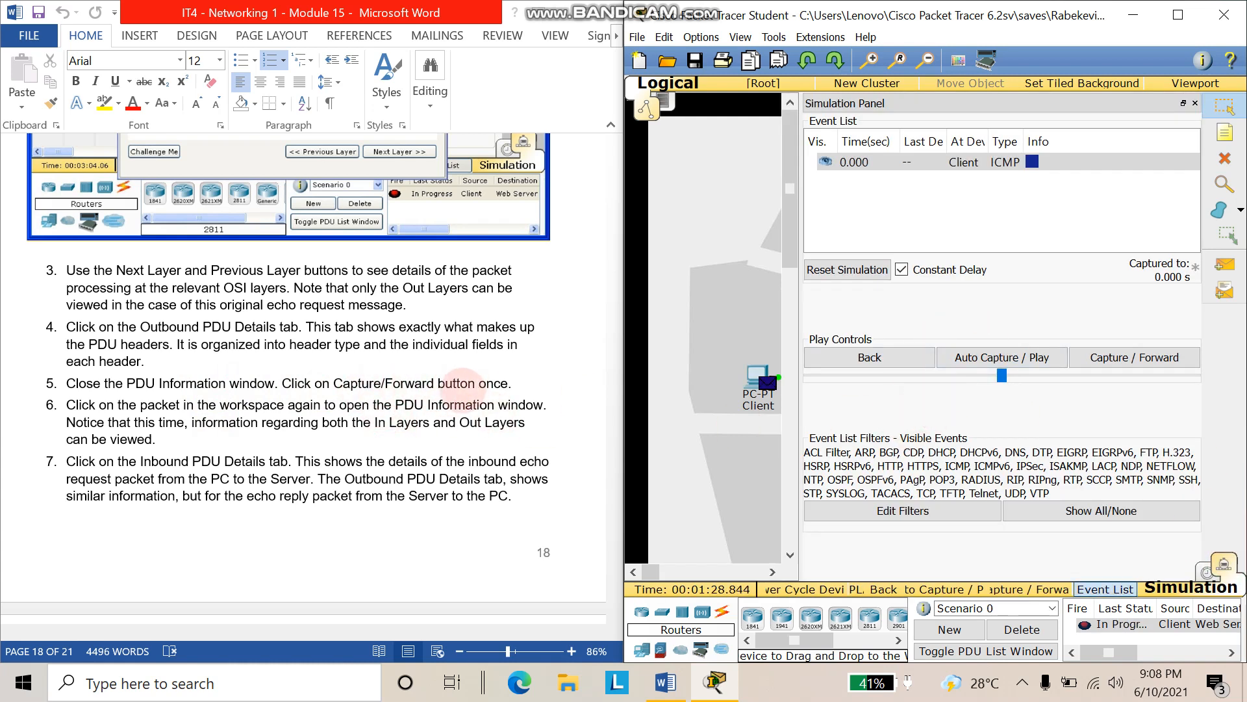
pyautogui.click(1121, 358)
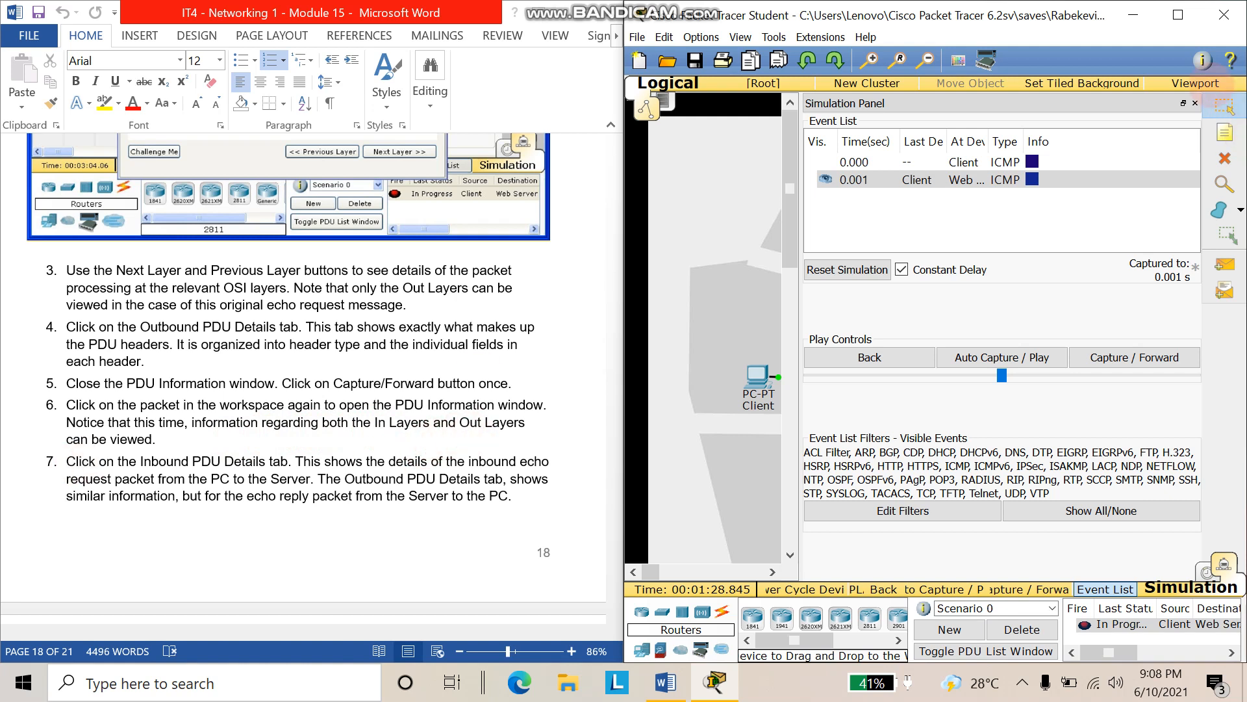
# Undock the Simulation Panel, open the PDU information of the packet at the Web Server, and examine its In Layers 1 to 3
pyautogui.moveTo(904, 102); pyautogui.dragTo(889, 426)
pyautogui.click(909, 388)
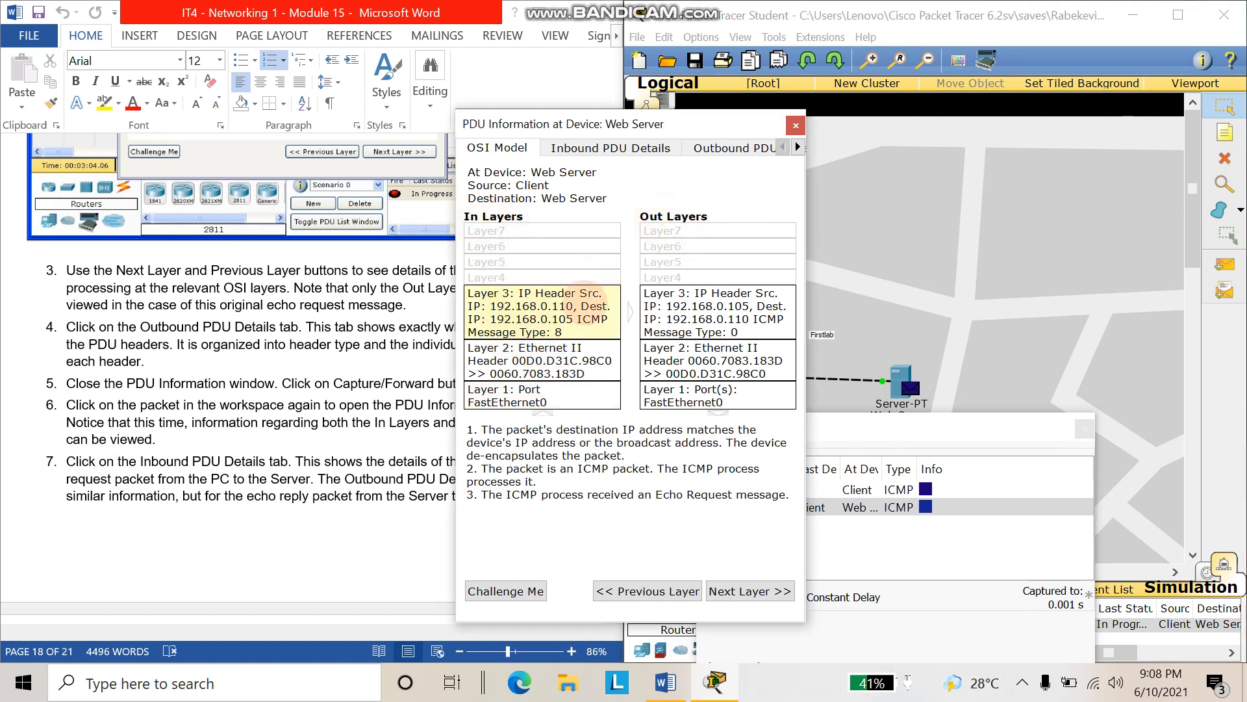
pyautogui.click(549, 372)
pyautogui.click(543, 393)
pyautogui.click(543, 310)
pyautogui.click(545, 368)
pyautogui.click(545, 395)
# Compare the Out Layers and In Layers processing of the Web Server's packet, and close the PDU information window
pyautogui.click(718, 306)
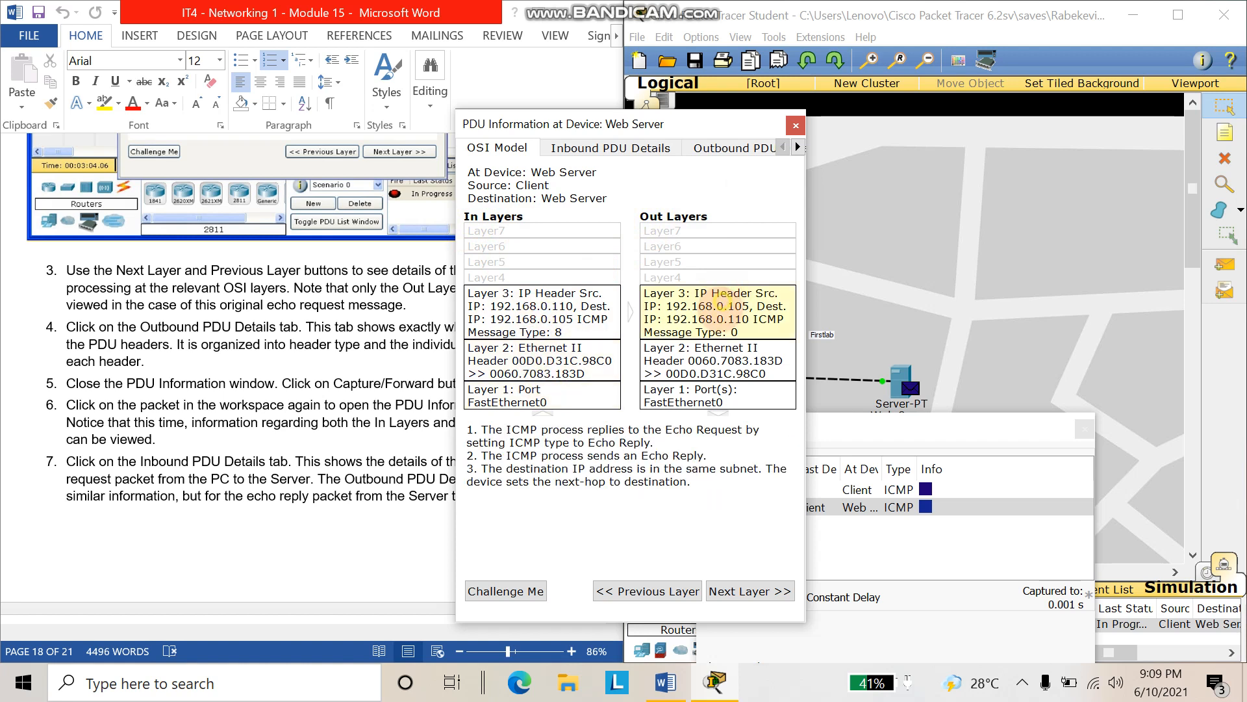
pyautogui.click(705, 367)
pyautogui.click(695, 395)
pyautogui.click(534, 315)
pyautogui.click(534, 364)
pyautogui.click(529, 393)
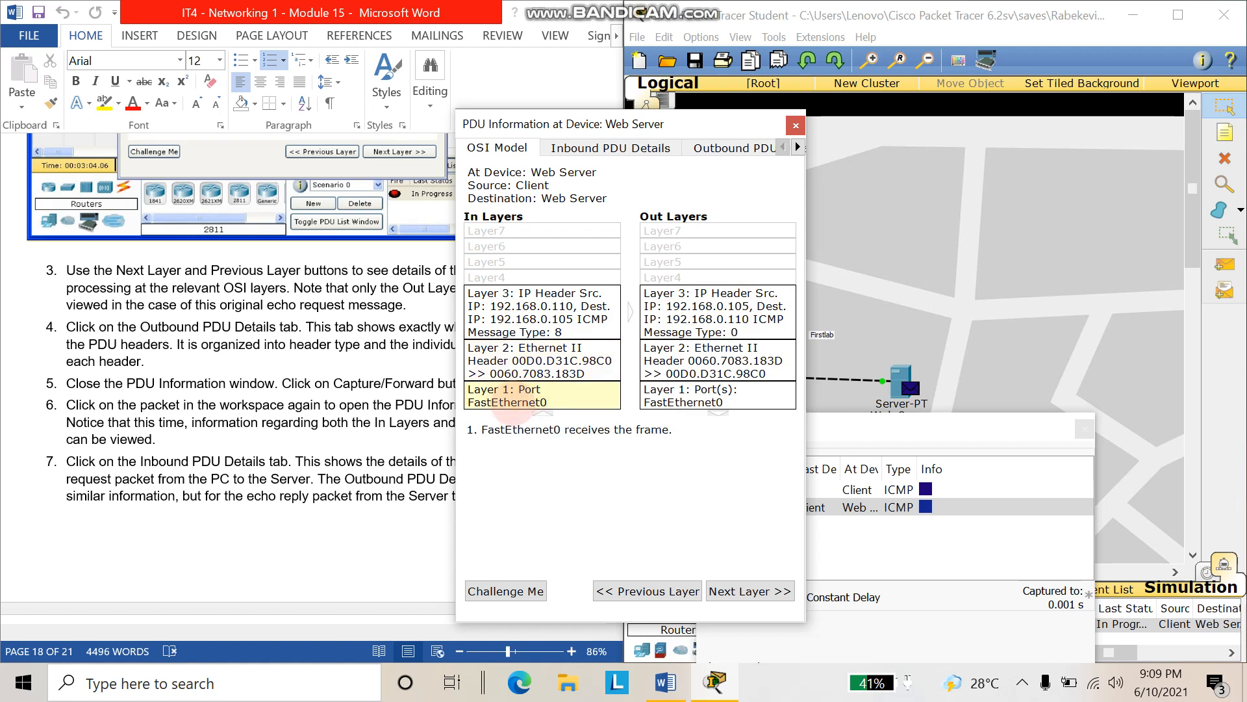
pyautogui.click(526, 361)
pyautogui.click(542, 306)
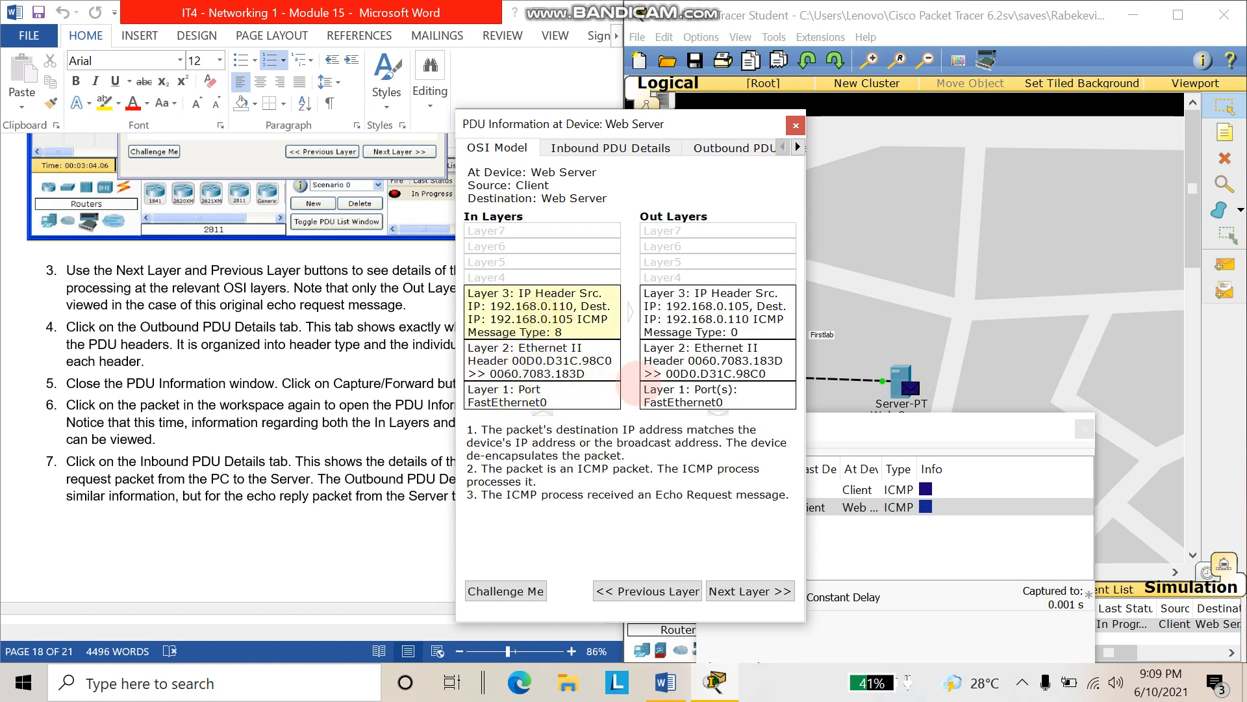
pyautogui.click(593, 250)
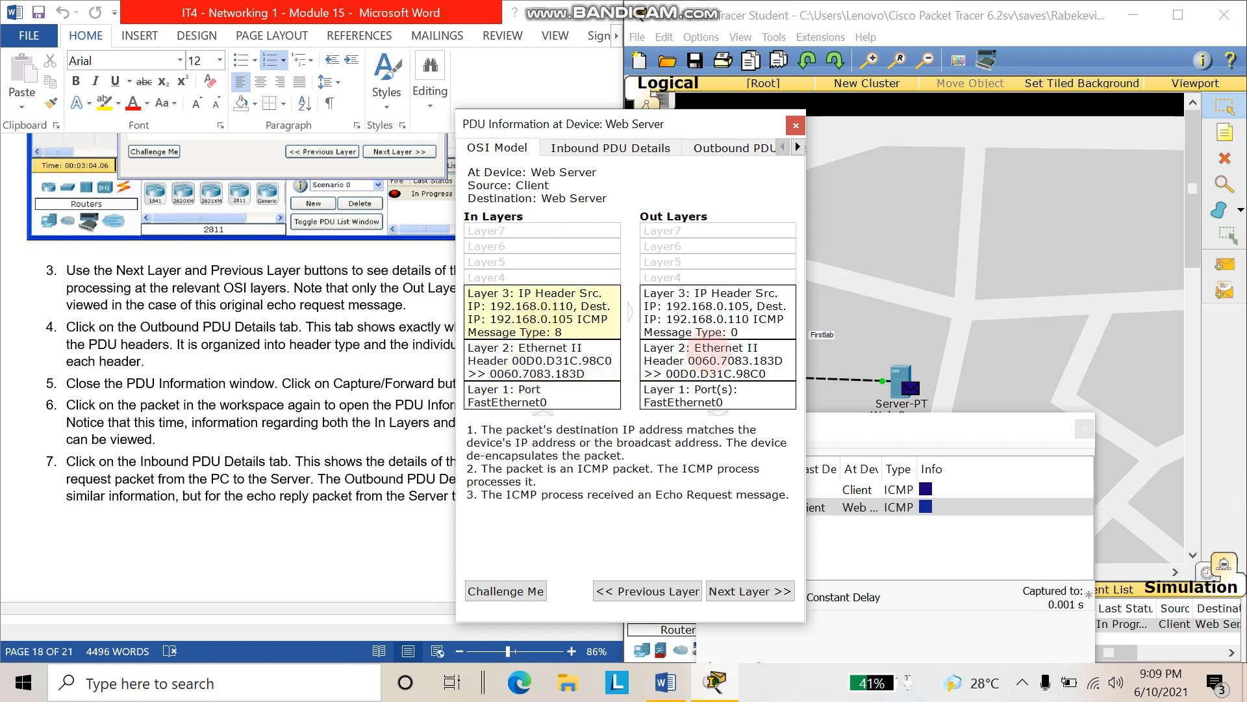
pyautogui.click(693, 393)
pyautogui.click(694, 354)
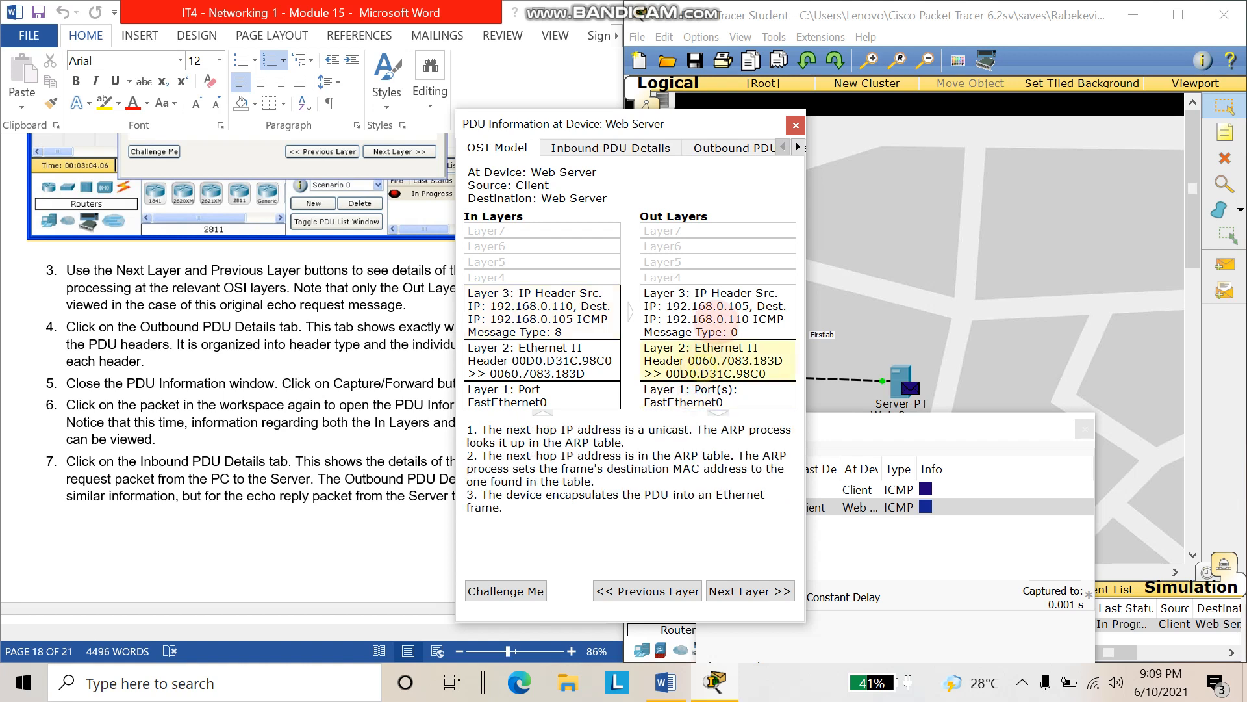
pyautogui.click(716, 291)
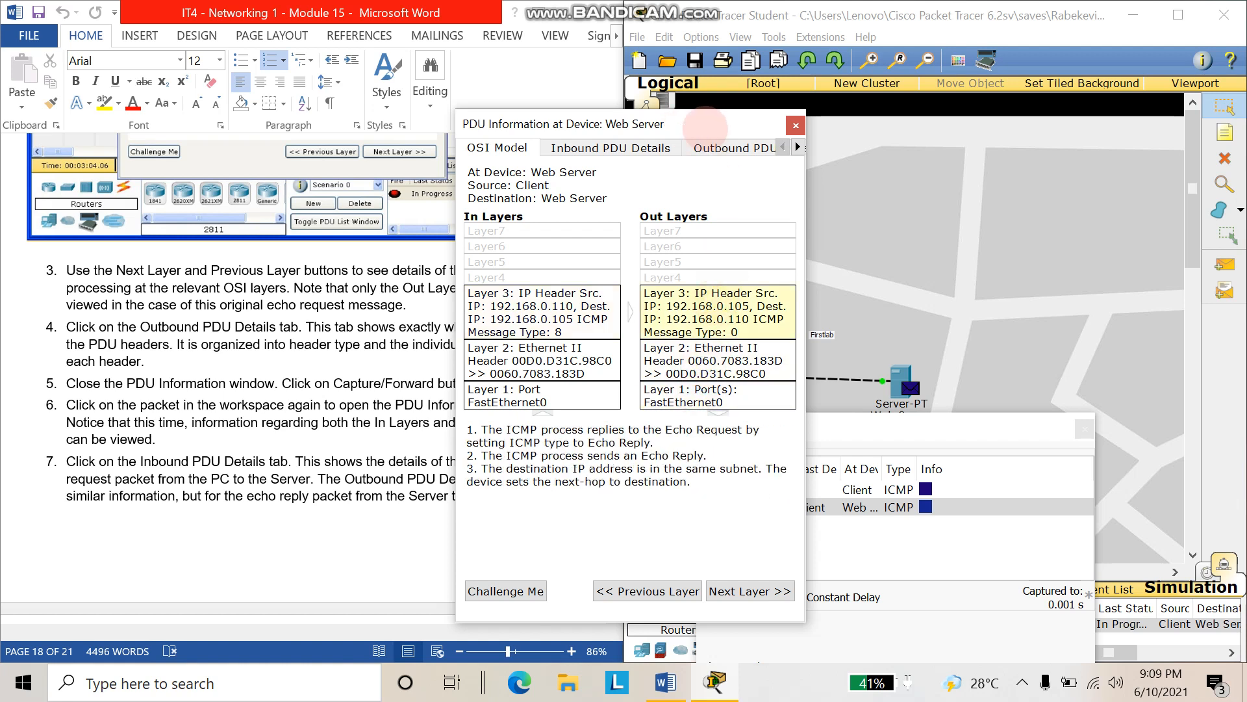
pyautogui.click(795, 126)
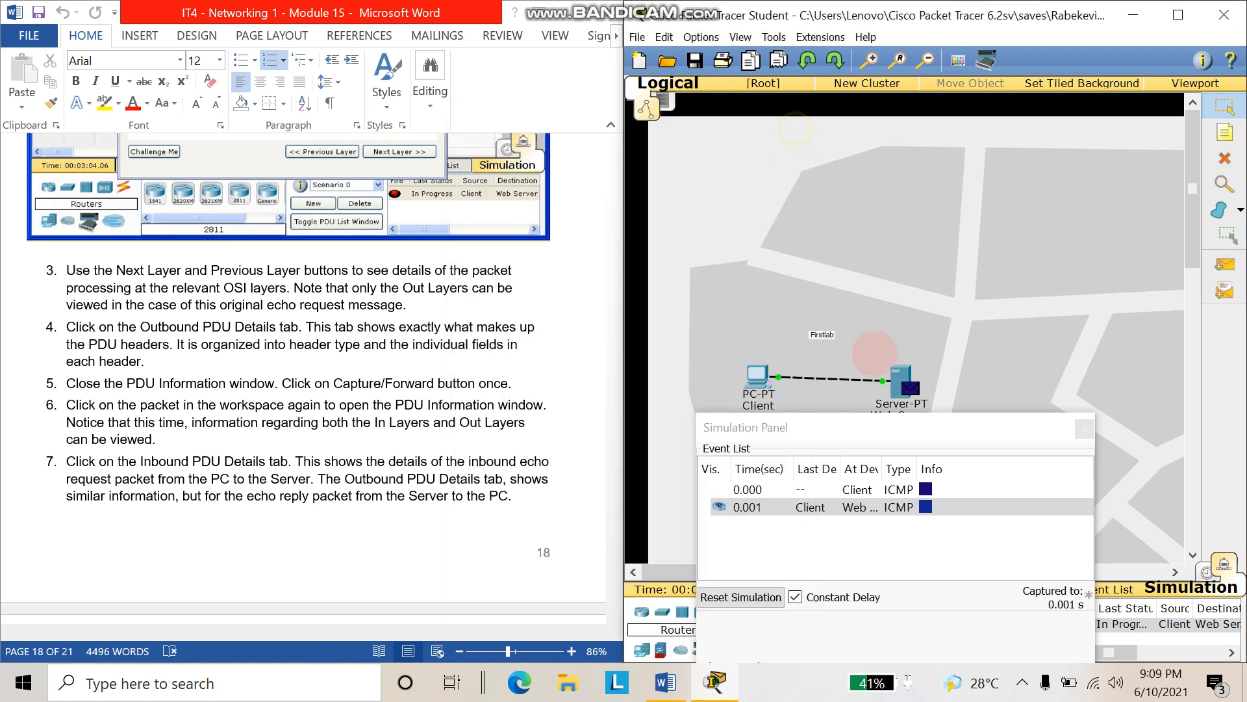
# Bring the Simulation Panel fully into view, reset the simulation and run Auto Capture / Play
pyautogui.moveTo(877, 430); pyautogui.dragTo(931, 128)
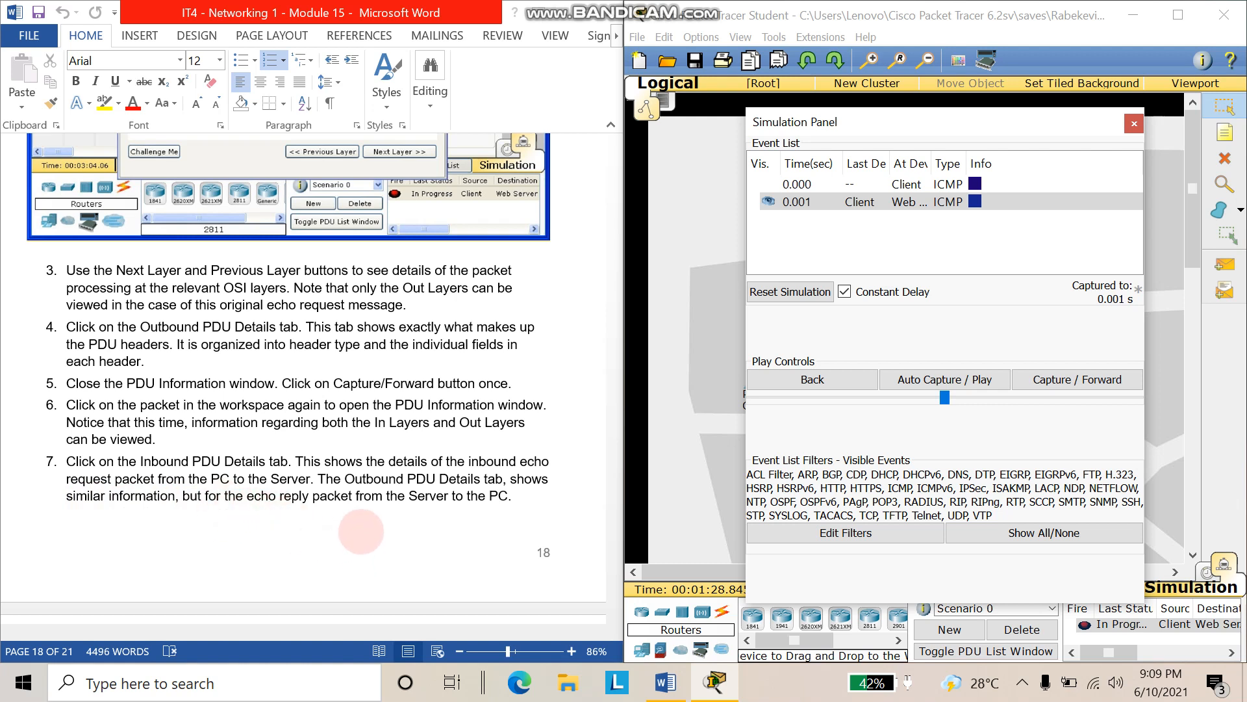
pyautogui.scroll(-8, 378, 510)
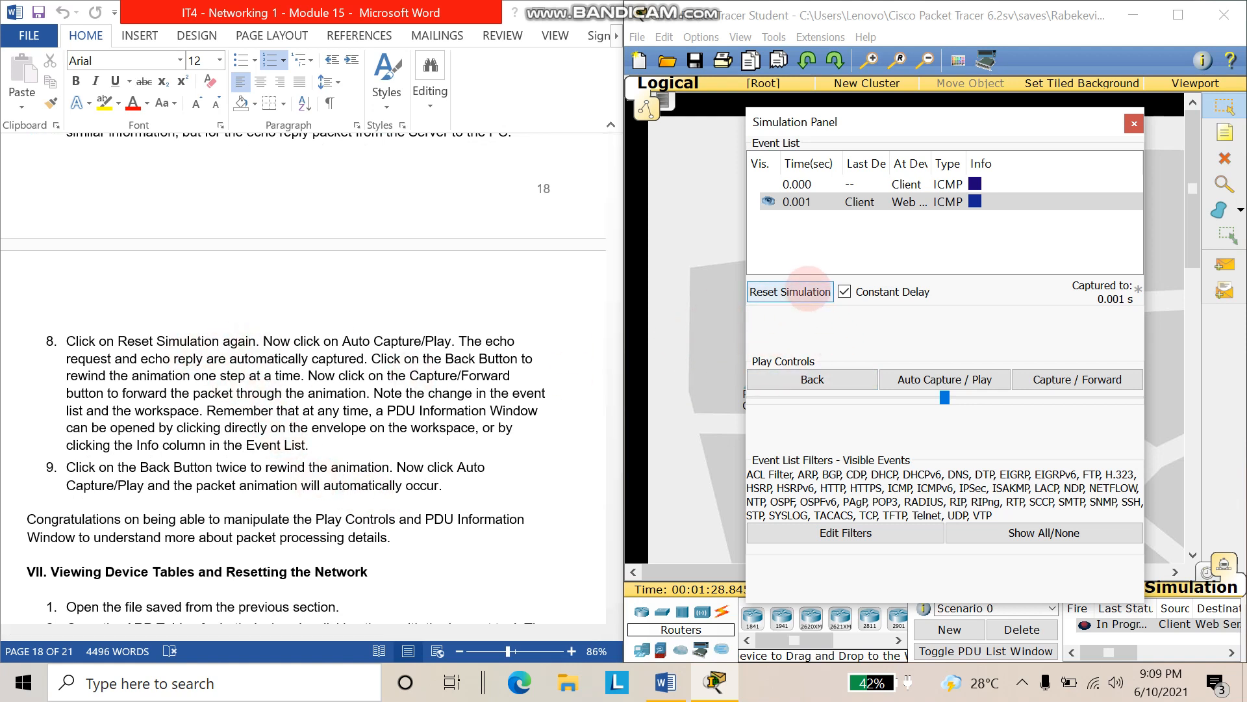
pyautogui.click(807, 291)
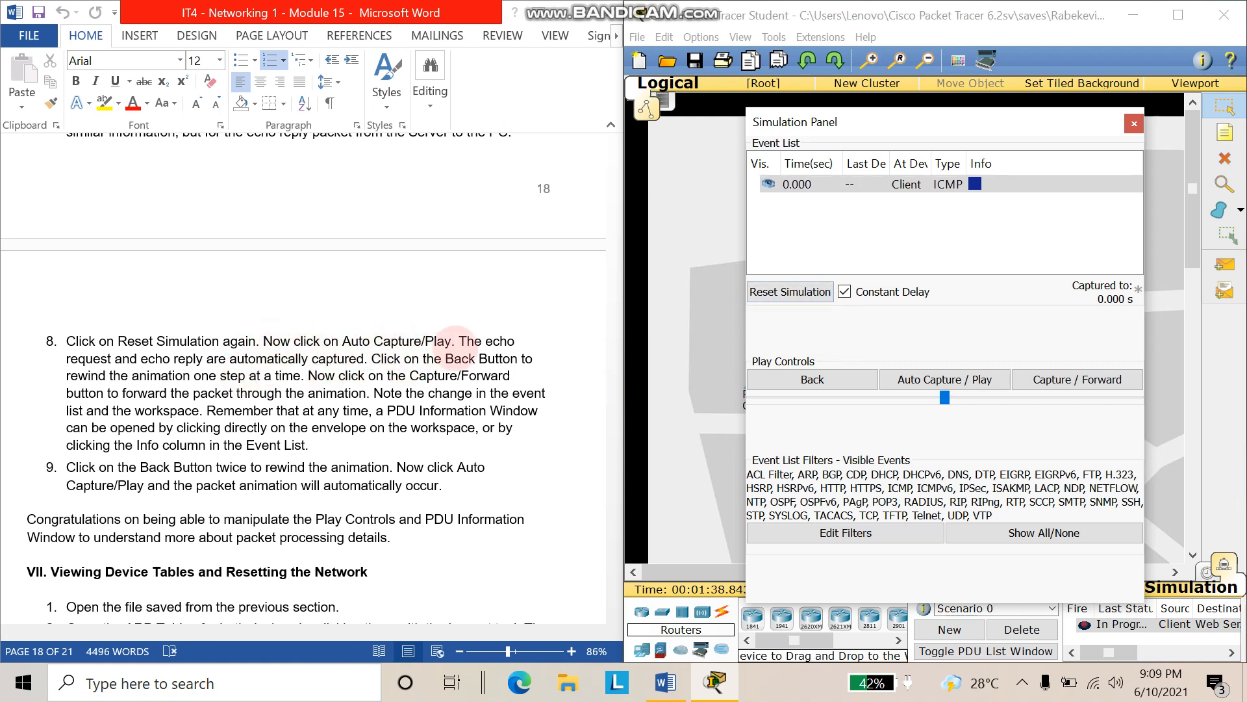
pyautogui.click(895, 382)
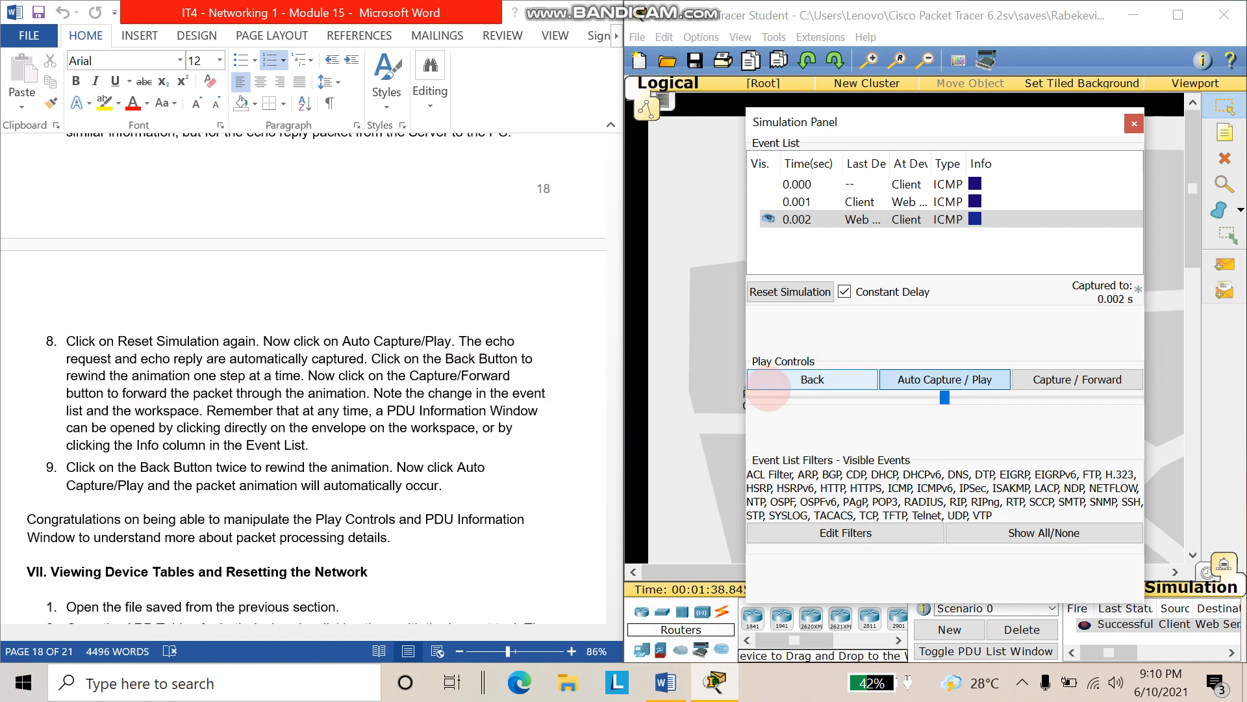
# Go back one event in the simulation, and capture the packet forward as item 8 of the module instructs
pyautogui.click(817, 380)
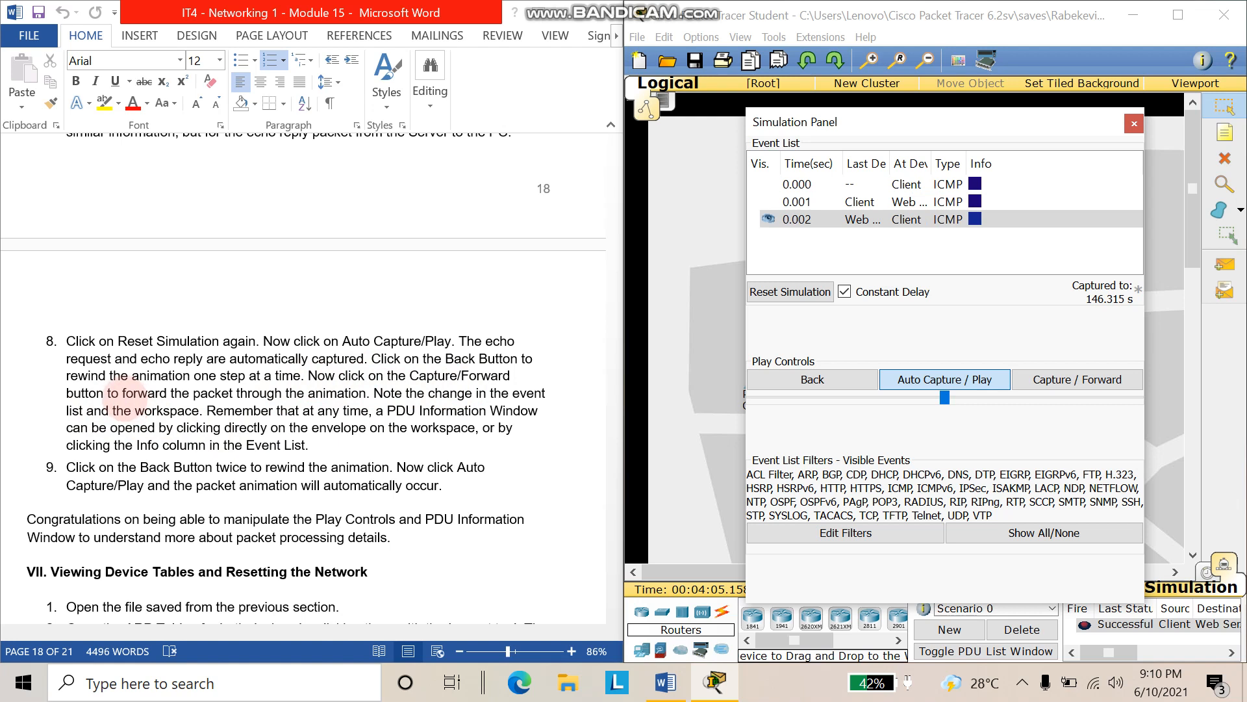
pyautogui.click(124, 396)
pyautogui.moveTo(193, 393); pyautogui.dragTo(374, 395)
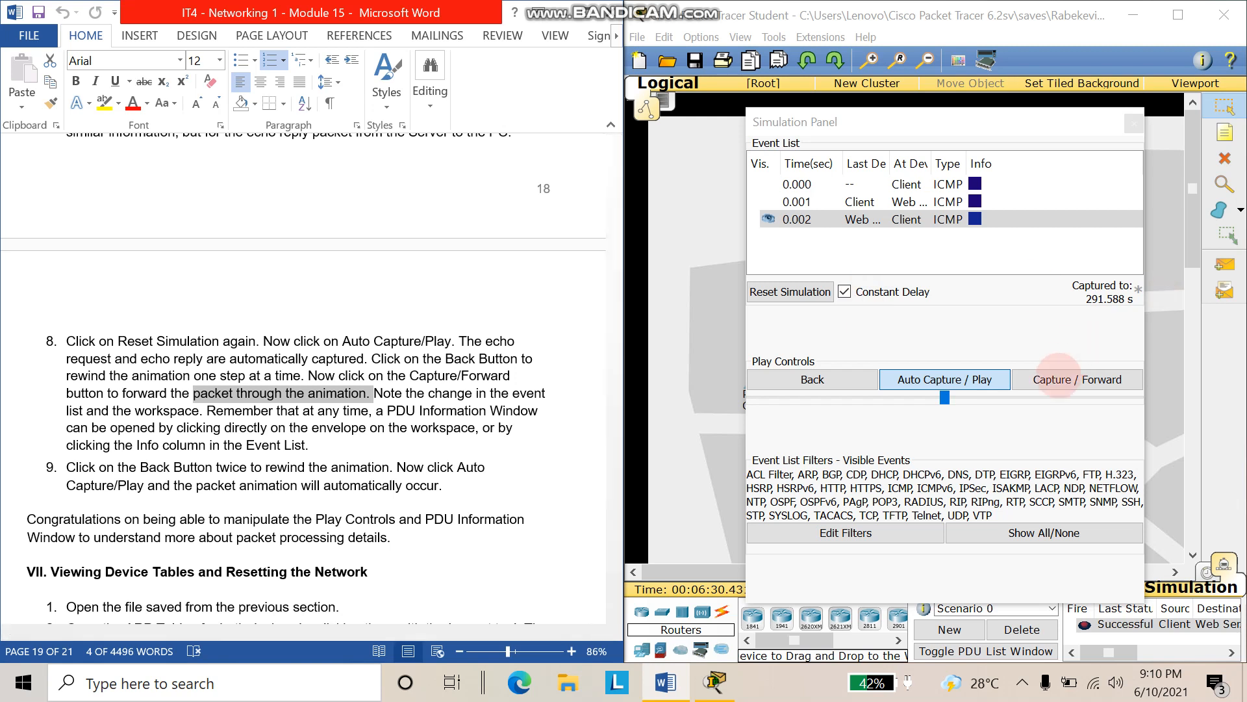
pyautogui.click(1056, 380)
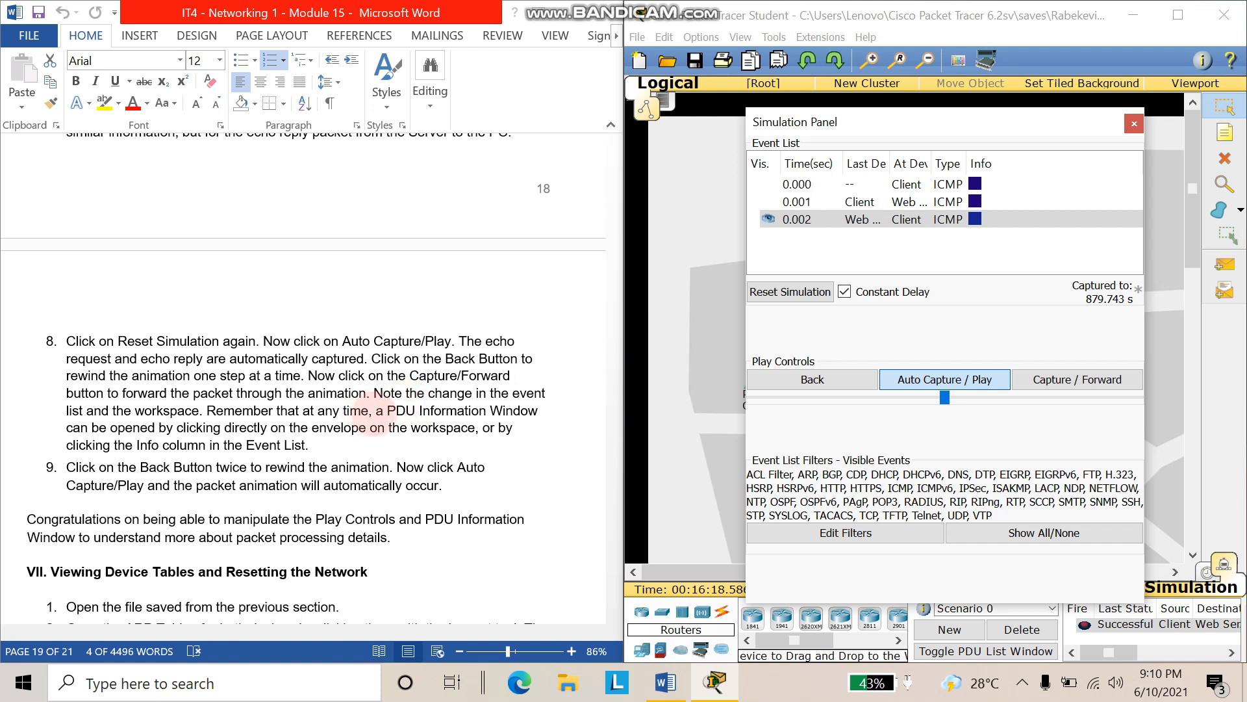
# Following the PDU Information Window note in item 8, view the PDU information of the ICMP events at 0.002, 0.001 and 0.000 in turn
pyautogui.click(375, 414)
pyautogui.moveTo(375, 414); pyautogui.dragTo(523, 422)
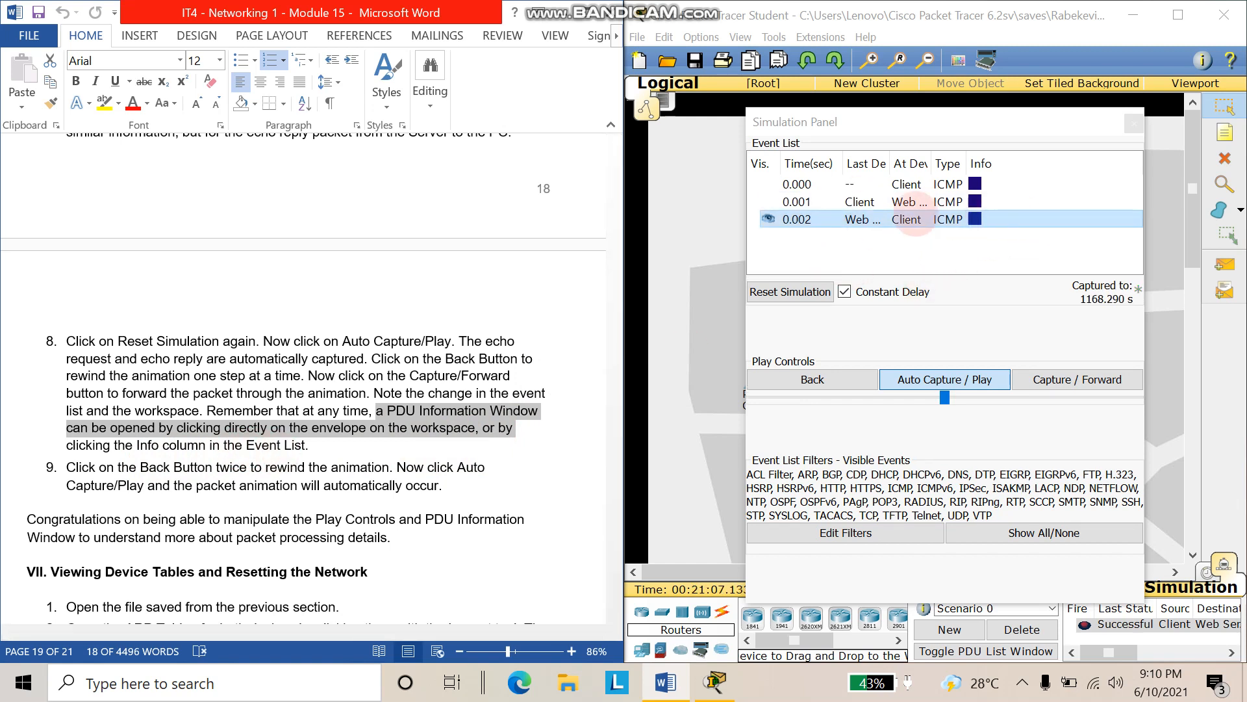
pyautogui.click(973, 219)
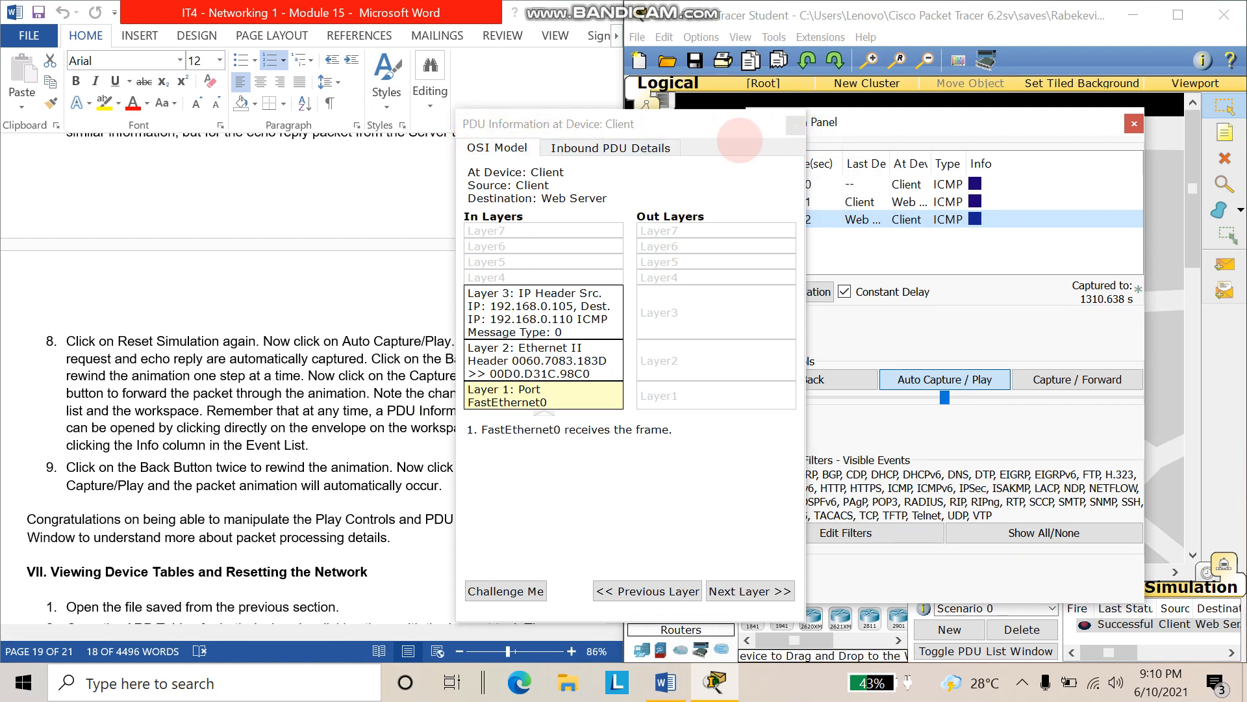
pyautogui.click(796, 125)
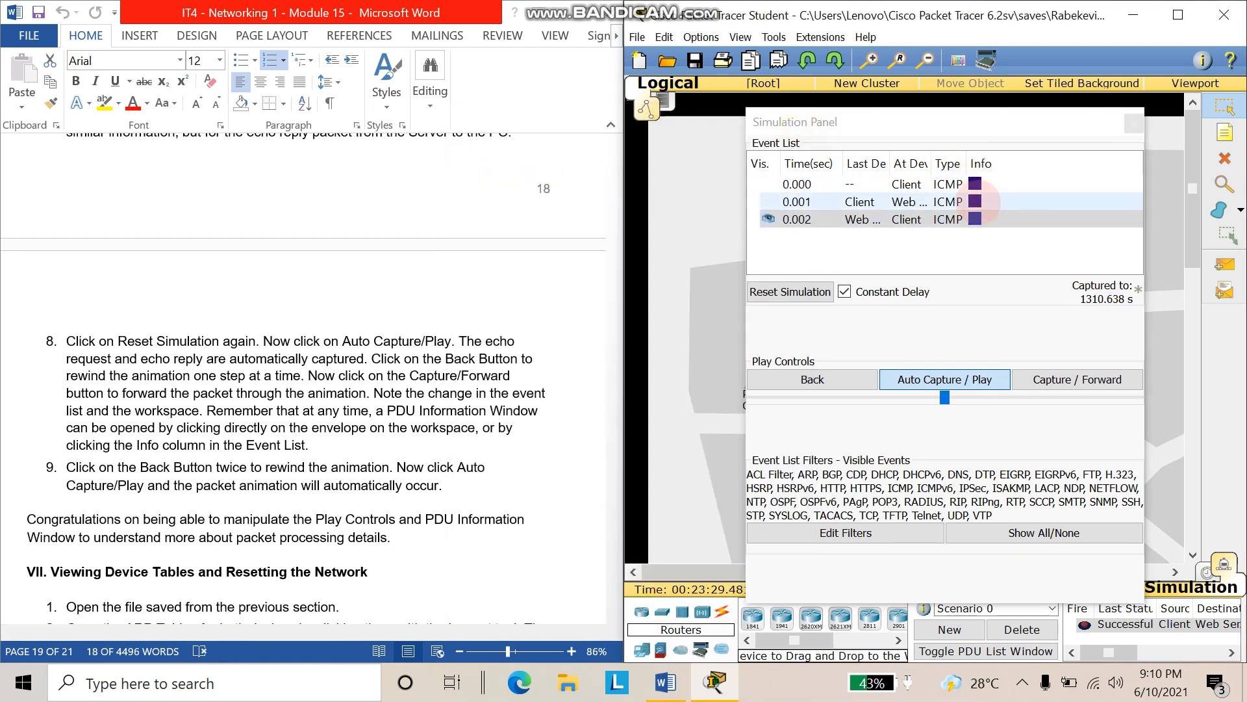
pyautogui.click(975, 202)
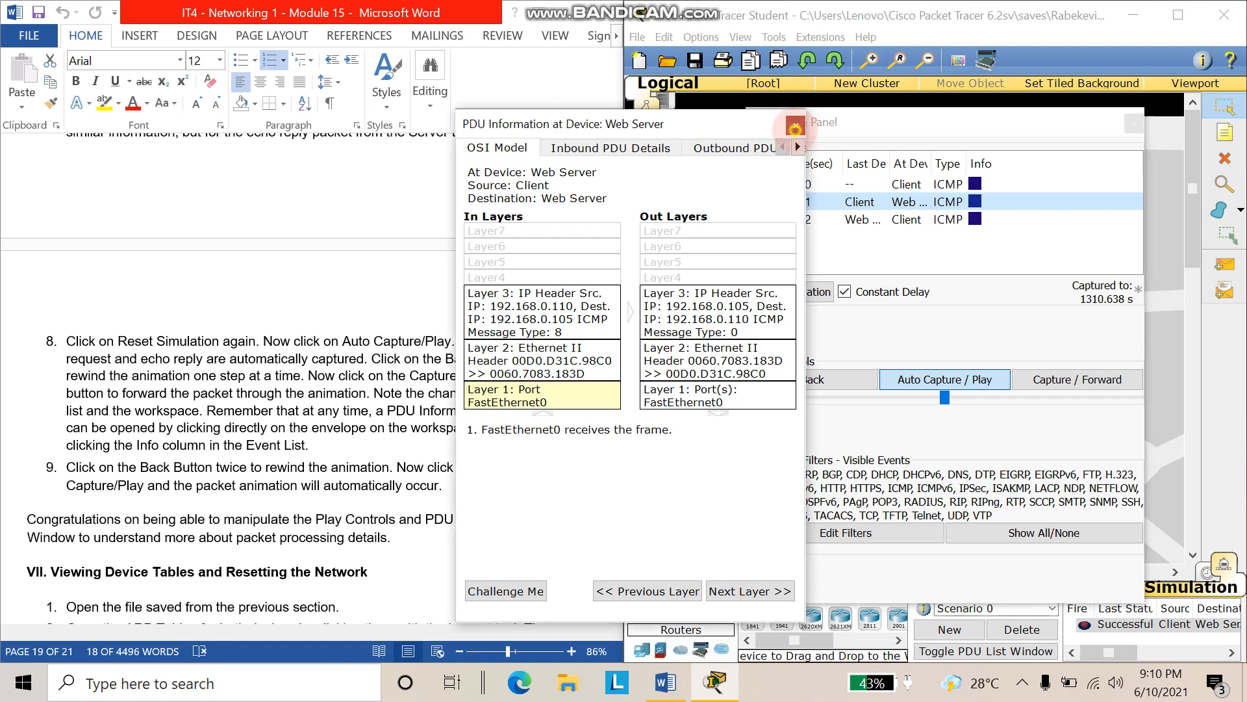
pyautogui.click(795, 127)
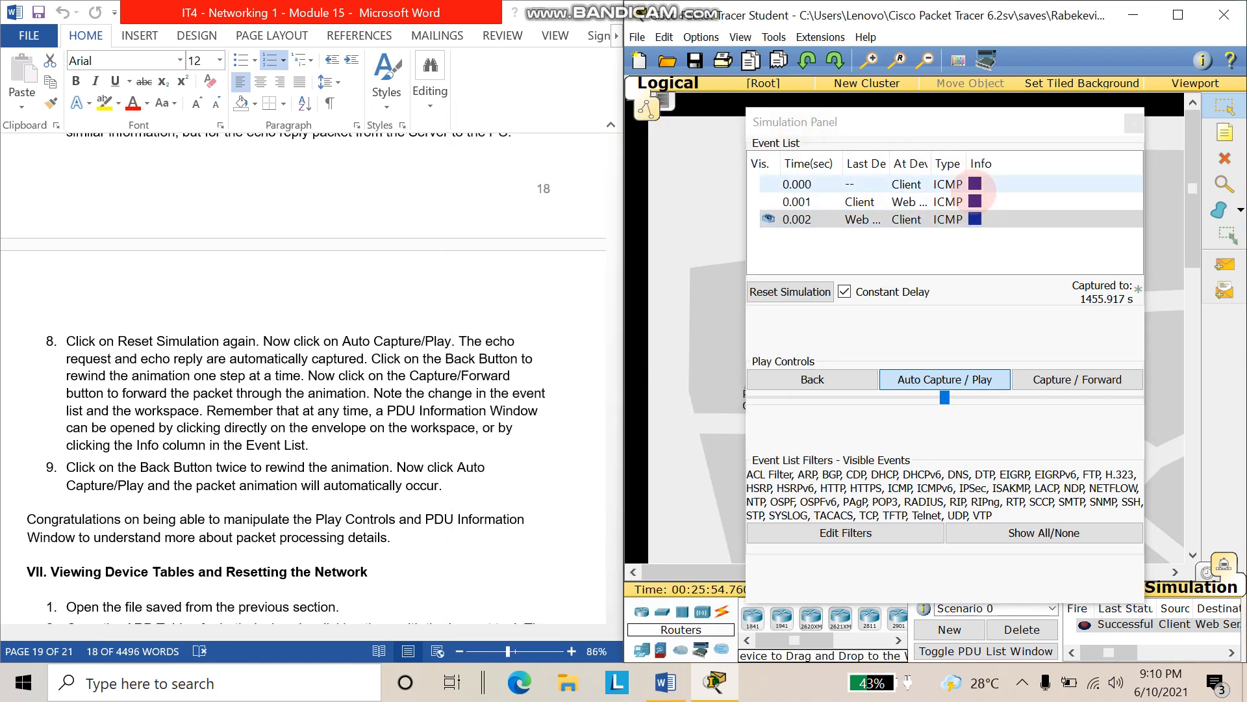
pyautogui.click(976, 184)
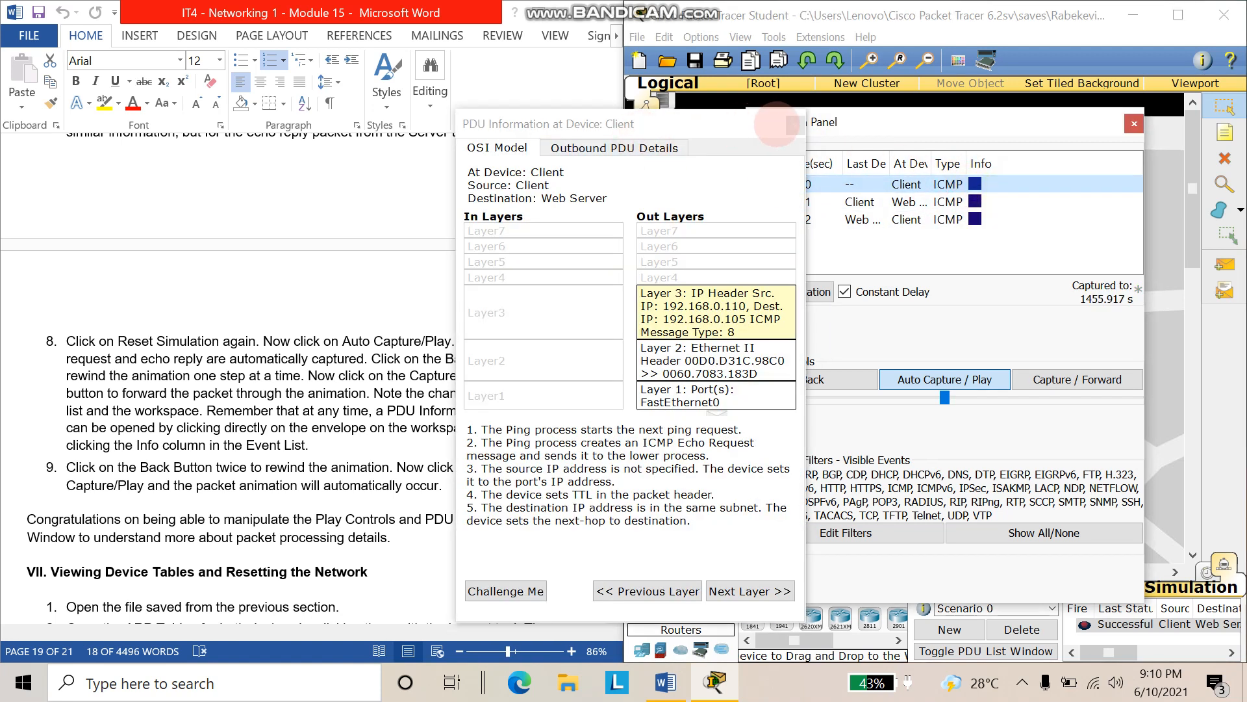
pyautogui.click(779, 120)
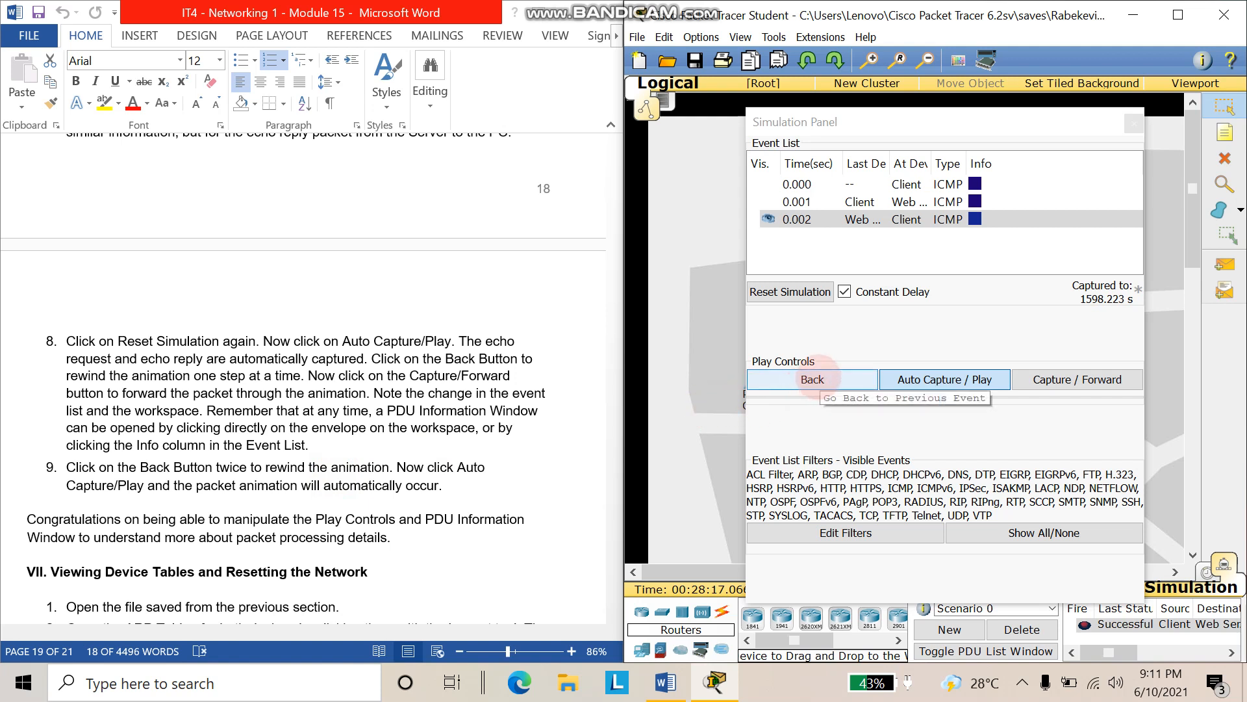
# Go back twice in the simulation as item 9 instructs, and switch off Auto Capture / Play
pyautogui.click(819, 379)
pyautogui.click(818, 378)
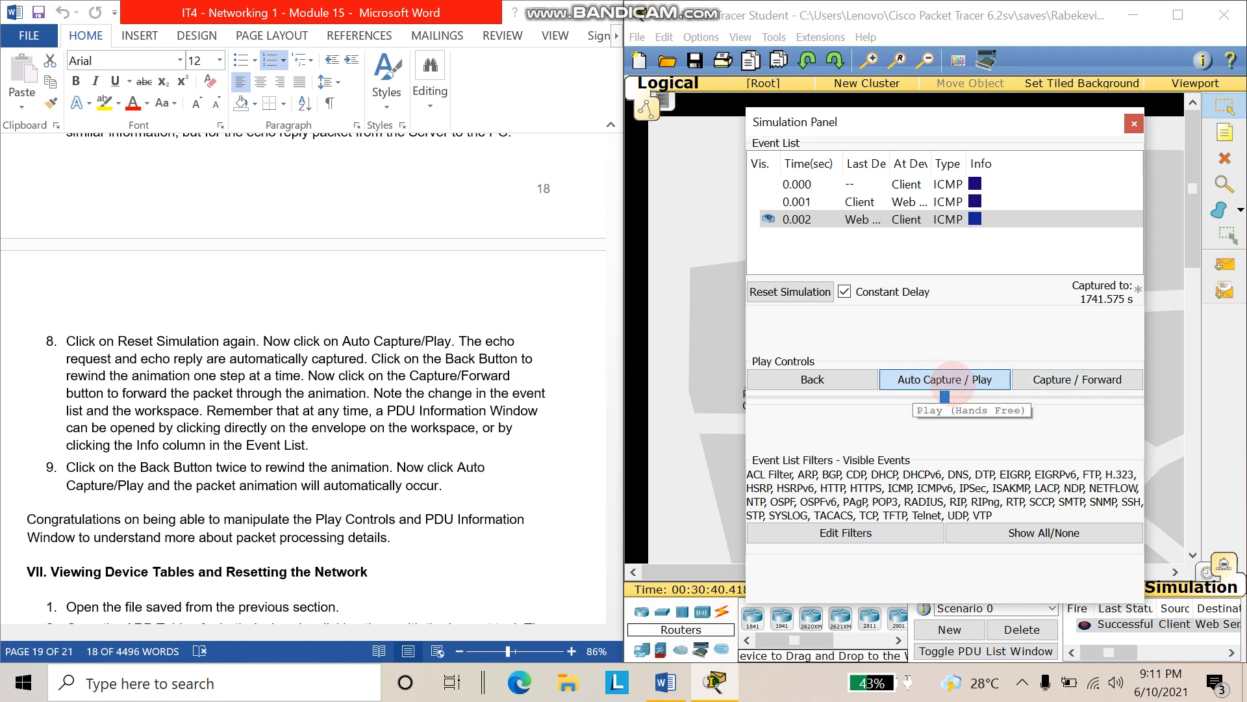
pyautogui.click(953, 382)
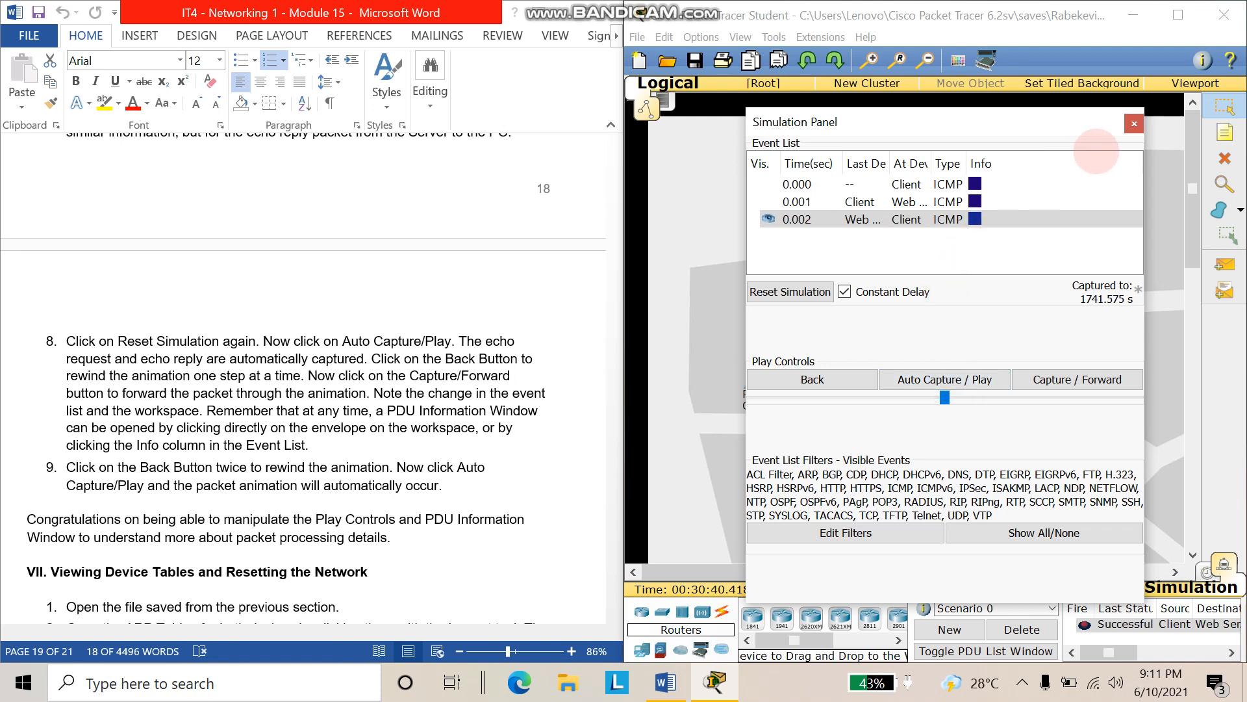
# Move the Simulation Panel below the Client and Web Server to uncover them in the workspace
pyautogui.moveTo(1032, 131); pyautogui.dragTo(1015, 500)
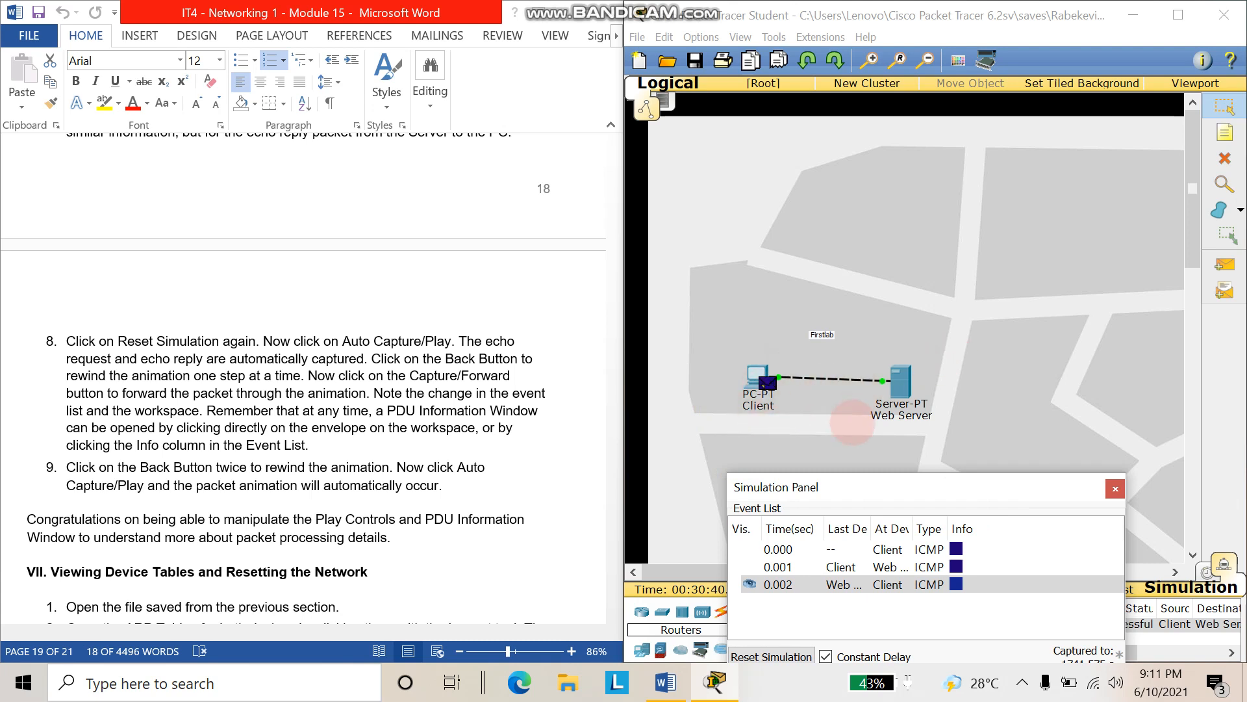
pyautogui.moveTo(765, 3)
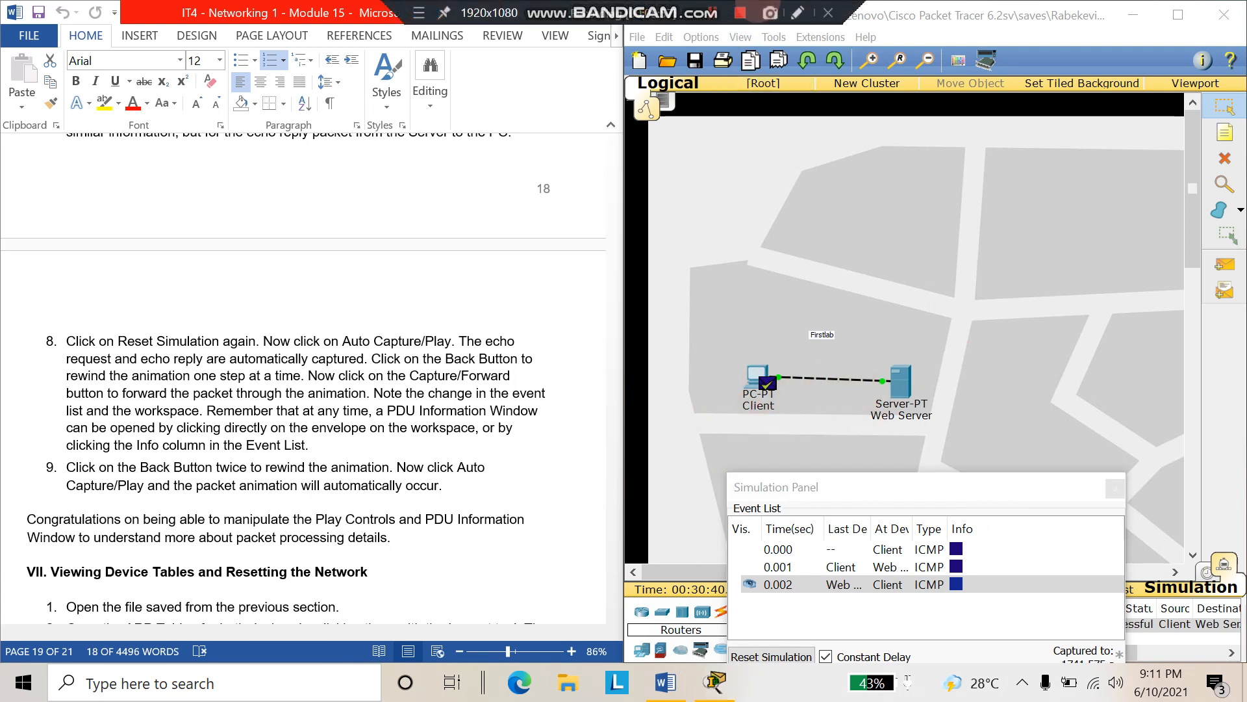